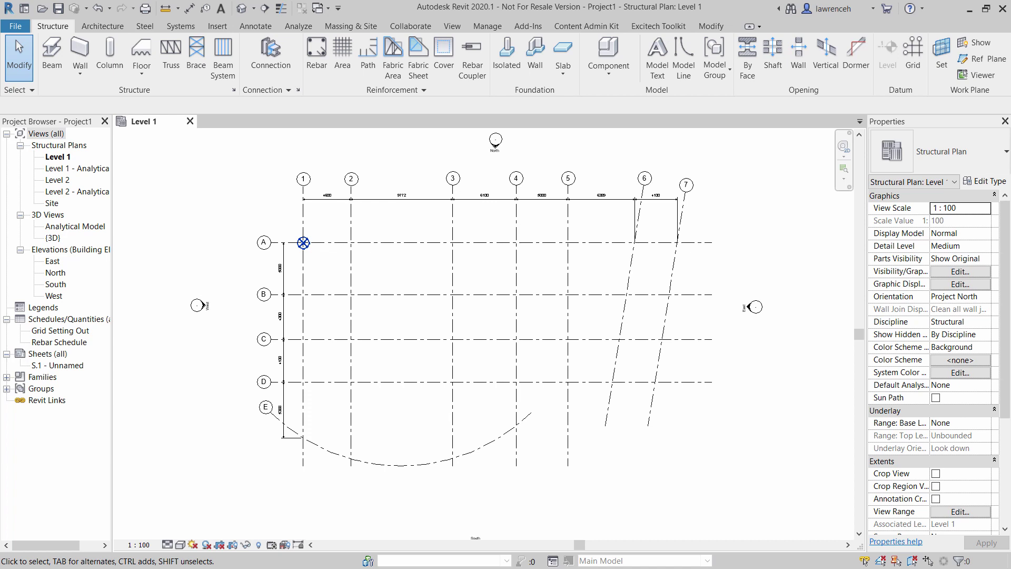
{"action": "scroll", "coordinate": [323, 223], "scroll_direction": "up", "scroll_amount": 4}
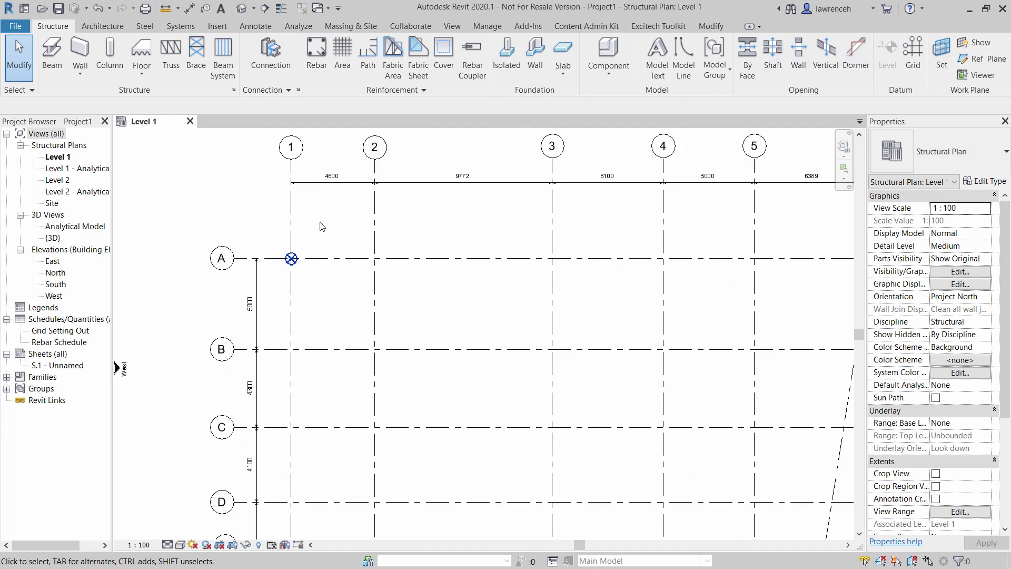
{"action": "middle_click_drag", "start_coordinate": [323, 224], "coordinate": [428, 377]}
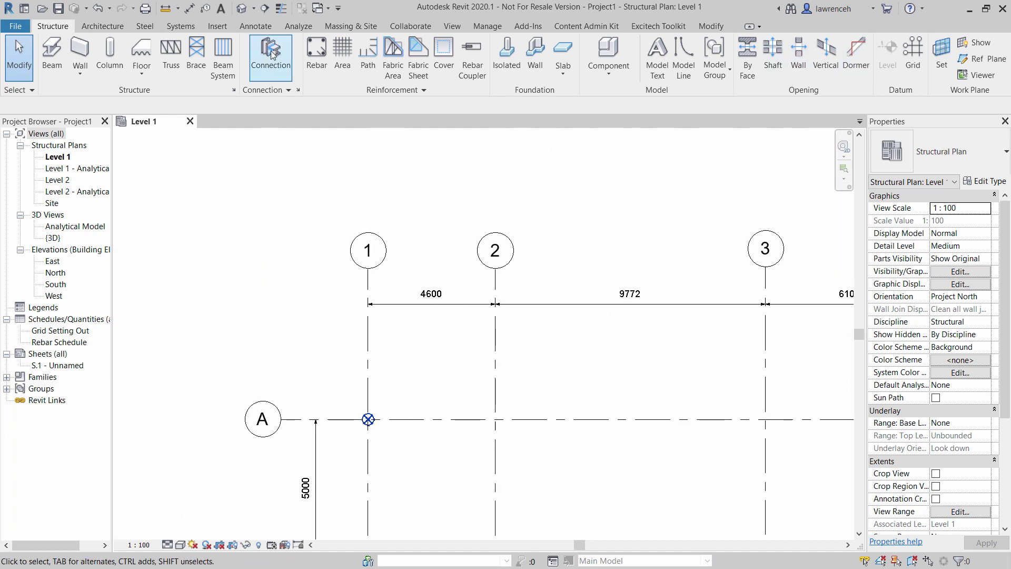
{"action": "left_click", "coordinate": [257, 27]}
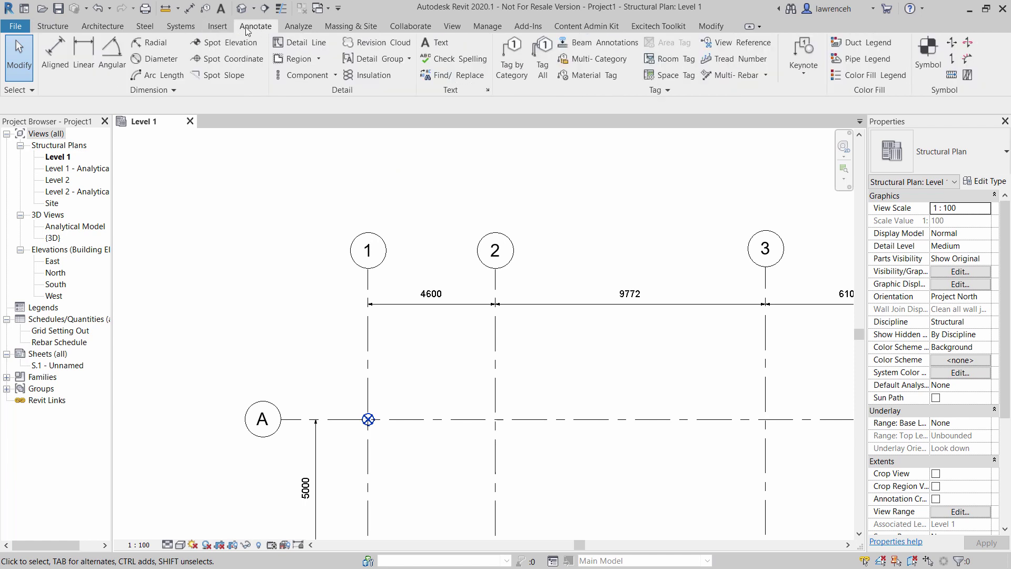
{"action": "left_click", "coordinate": [246, 62]}
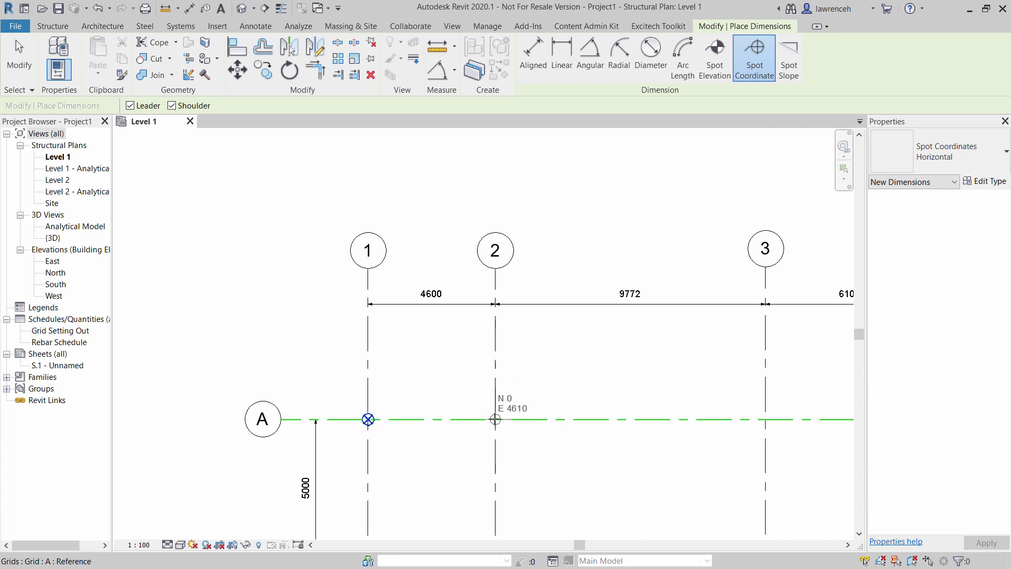
{"action": "scroll", "coordinate": [495, 419], "scroll_direction": "up", "scroll_amount": 2}
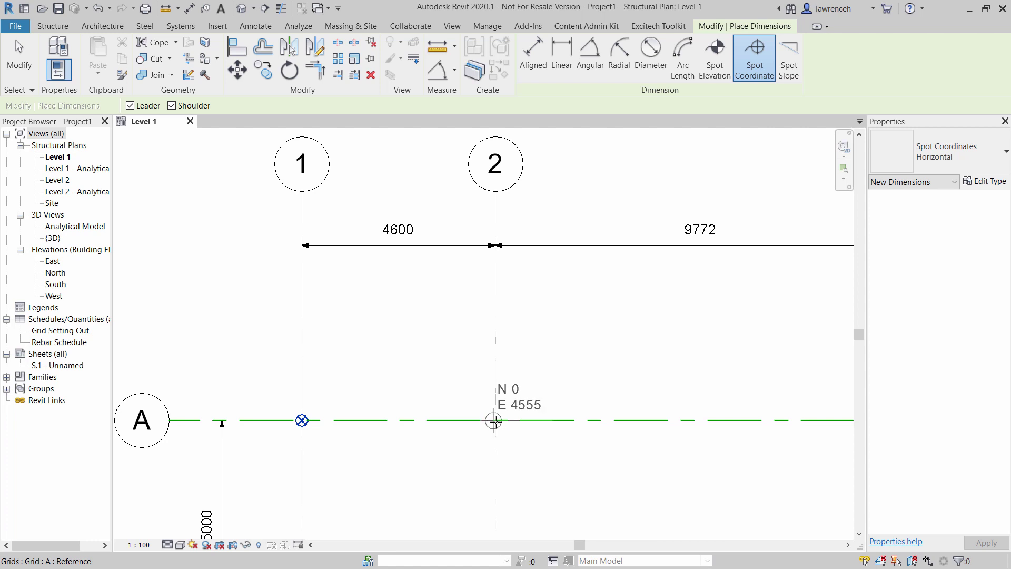
{"action": "key", "text": "Escape"}
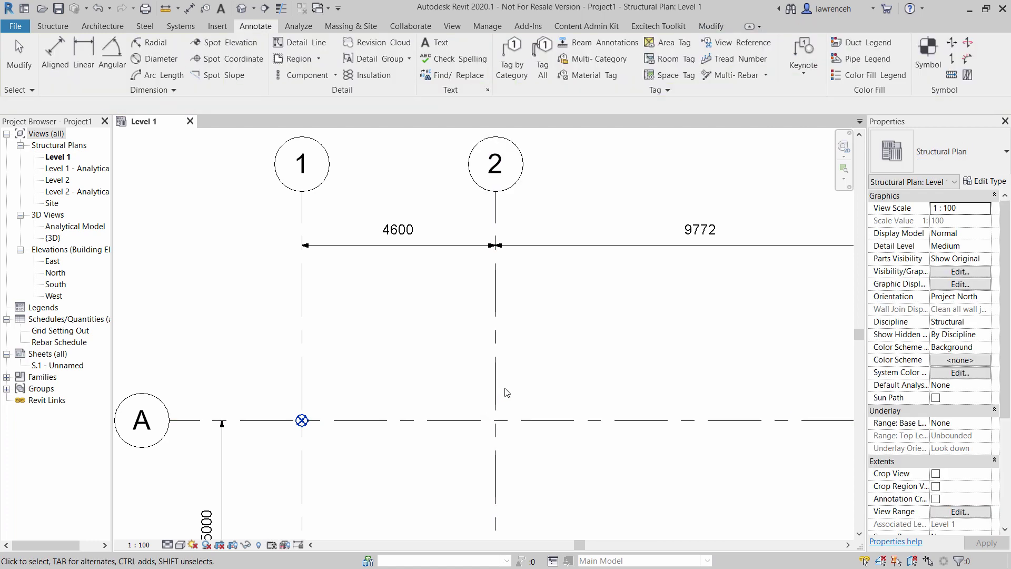
- Draw a short horizontal reference plane along grid A, starting at its intersection with grid 2
{"action": "left_click", "coordinate": [52, 26]}
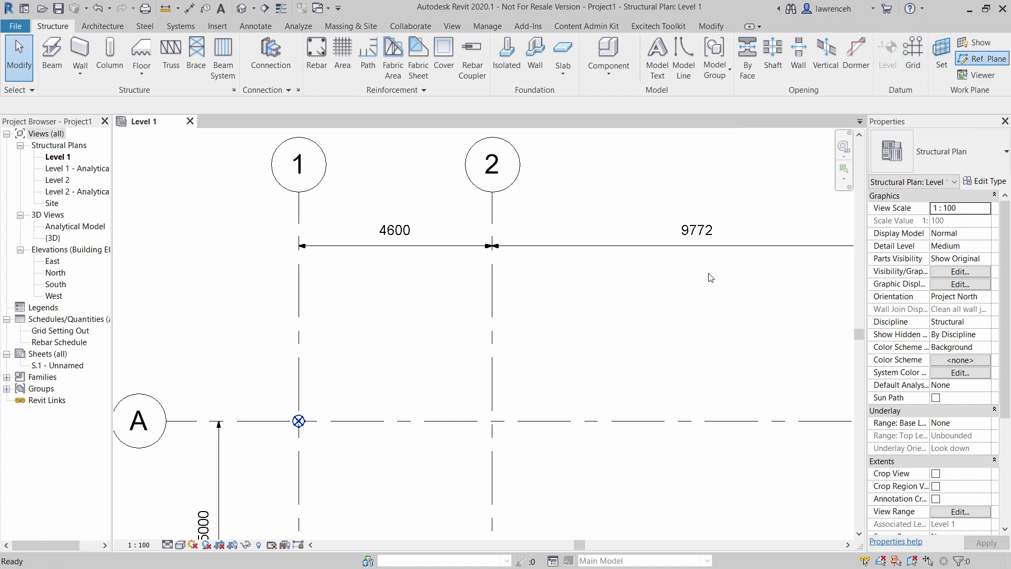
{"action": "key", "text": "r"}
{"action": "key", "text": "p"}
{"action": "left_click", "coordinate": [492, 421]}
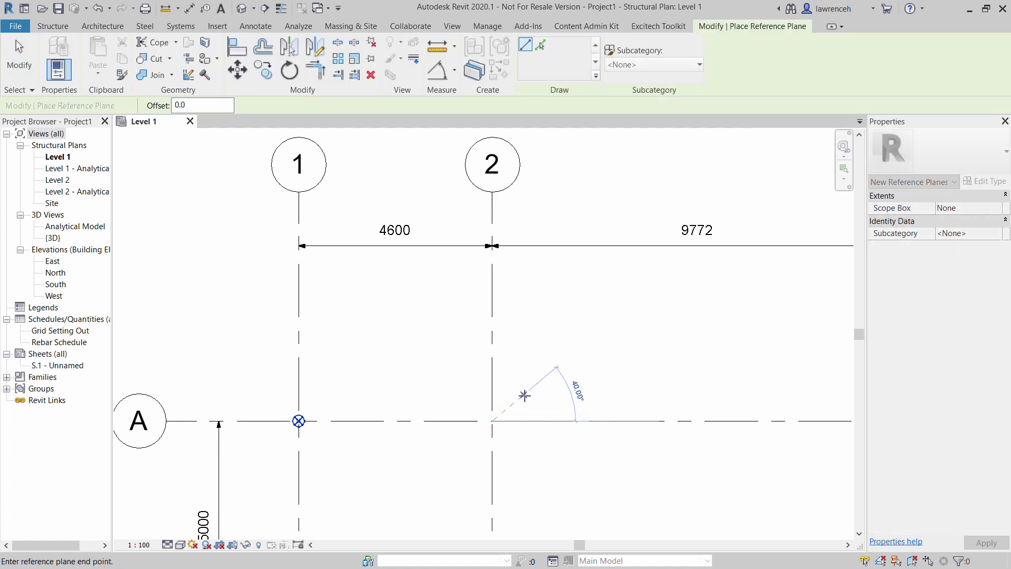
{"action": "left_click", "coordinate": [525, 421]}
{"action": "key", "text": "Escape"}
{"action": "key", "text": "Escape"}
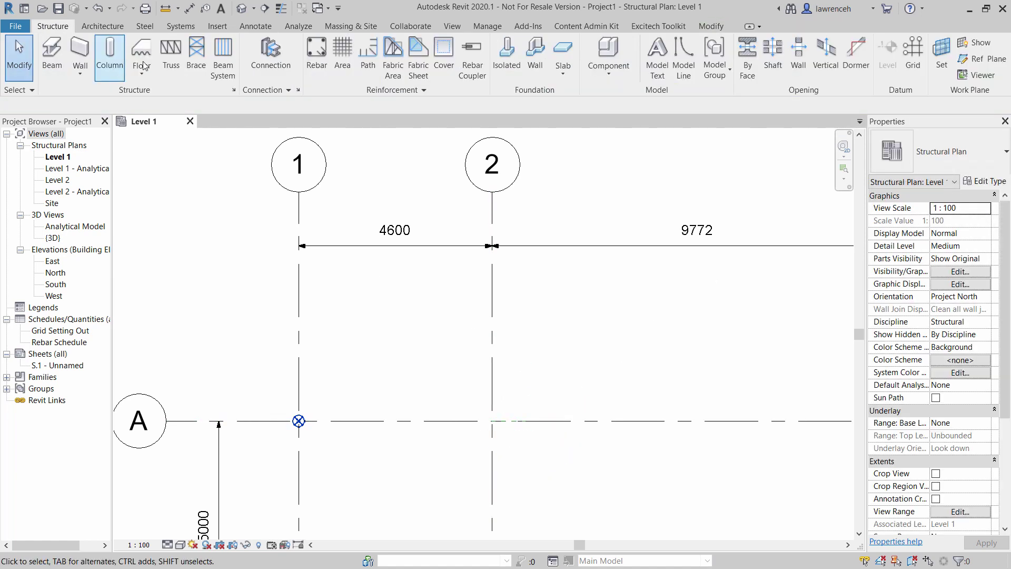
- Place a spot coordinate with a leader and shoulder at the intersection of grids A and 2
{"action": "left_click", "coordinate": [256, 26]}
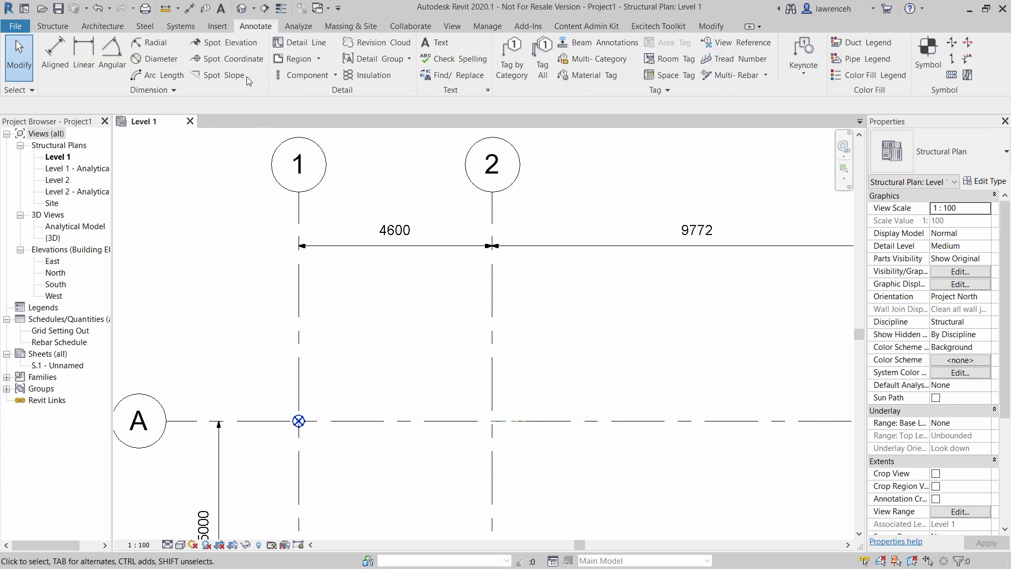
{"action": "left_click", "coordinate": [228, 58]}
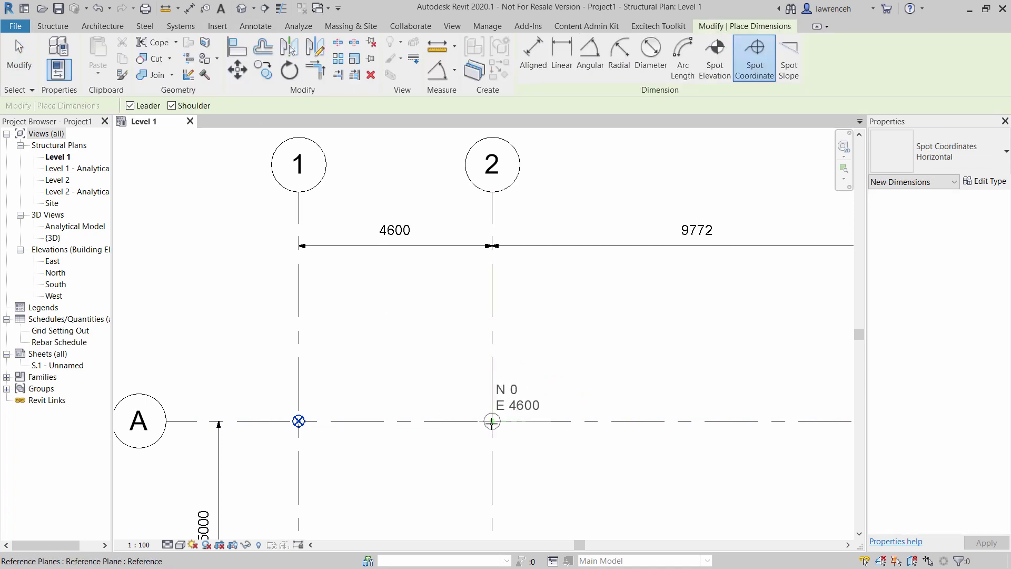
{"action": "left_click", "coordinate": [492, 421]}
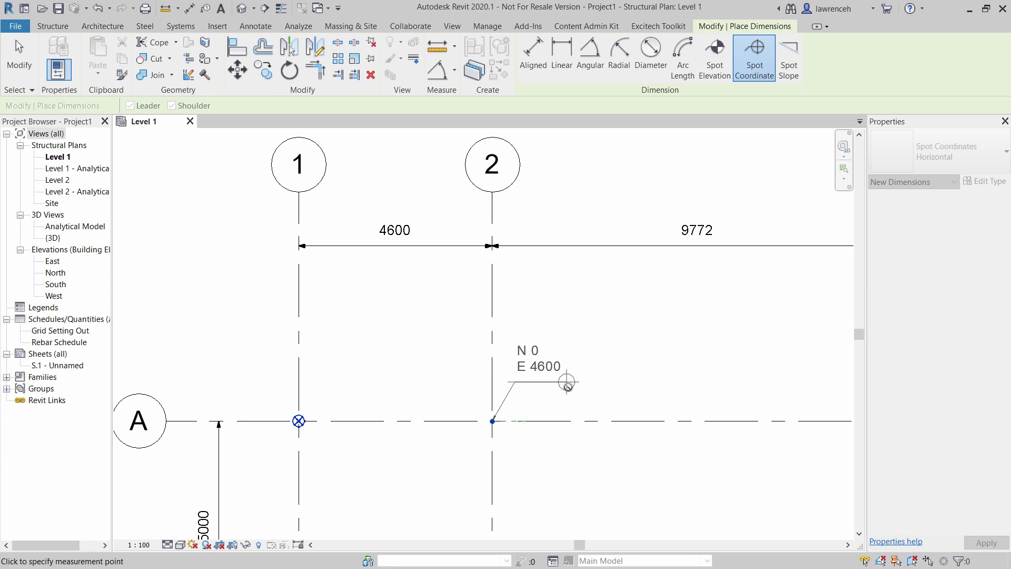
{"action": "left_click", "coordinate": [567, 381]}
{"action": "right_click", "coordinate": [589, 311]}
{"action": "left_click", "coordinate": [611, 319]}
- Delete the spot coordinate and the reference plane at grid intersection A-2
{"action": "left_click_drag", "start_coordinate": [425, 340], "coordinate": [744, 481]}
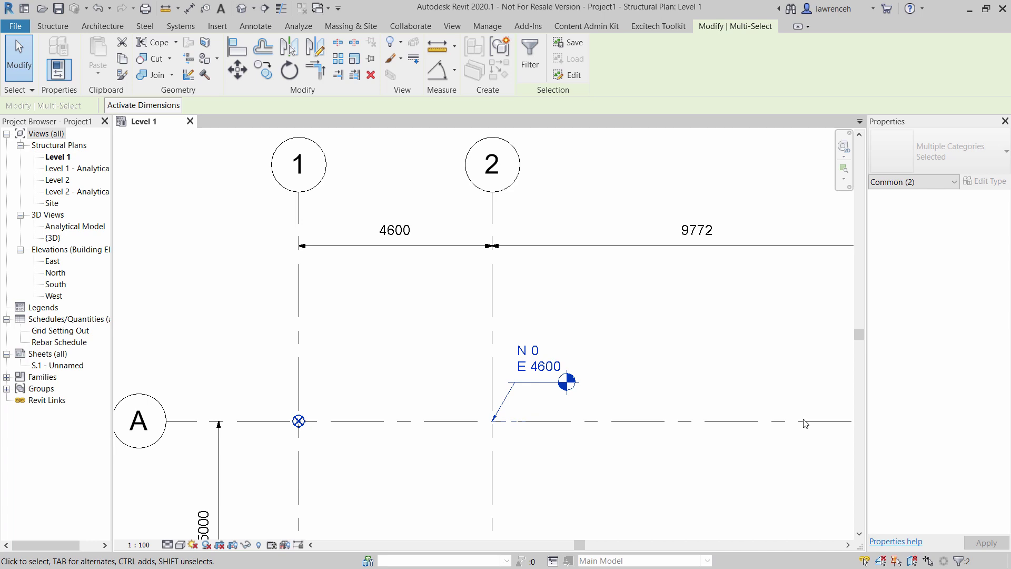
{"action": "left_click", "coordinate": [649, 314]}
{"action": "left_click_drag", "start_coordinate": [395, 311], "coordinate": [727, 510]}
{"action": "key", "text": "Delete"}
- Switch to Dynamo, run the Grid Setting Out Points script and move its window clear of the Level 1 plan
{"action": "scroll", "coordinate": [493, 348], "scroll_direction": "down", "scroll_amount": 9}
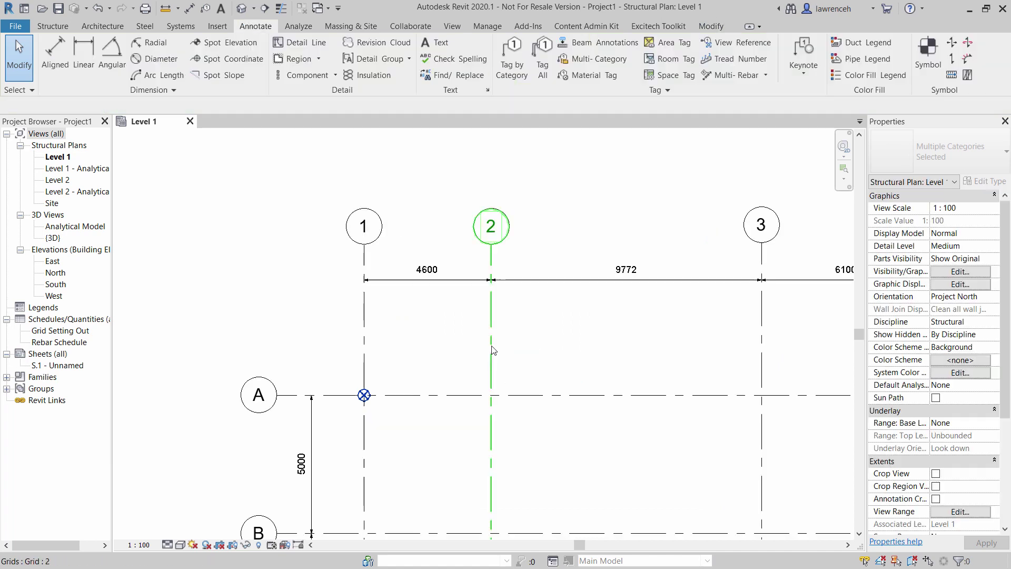
{"action": "middle_click_drag", "start_coordinate": [570, 425], "coordinate": [538, 356]}
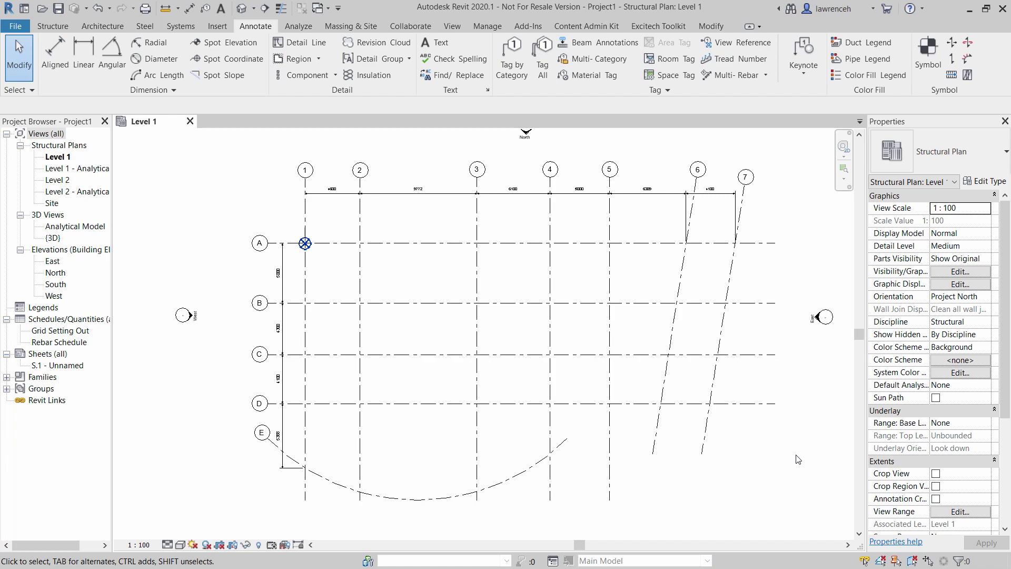
{"action": "key", "text": "alt+Tab"}
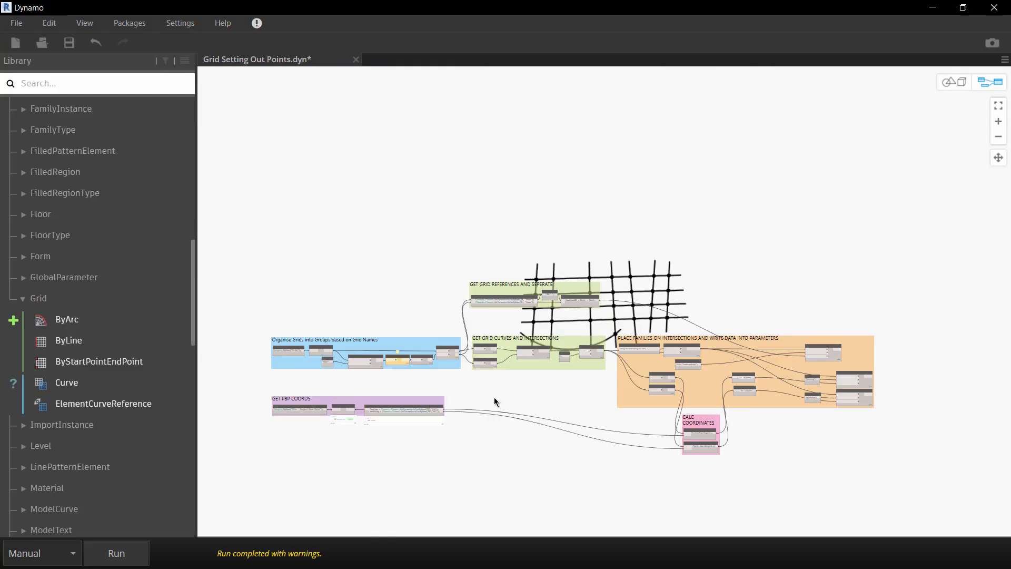
{"action": "left_click", "coordinate": [135, 552]}
{"action": "left_click_drag", "start_coordinate": [675, 4], "coordinate": [569, 565]}
- Select the setting out point at grid intersection A-2 and examine its grid reference, easting and northing
{"action": "left_click", "coordinate": [489, 291]}
{"action": "scroll", "coordinate": [359, 237], "scroll_direction": "up", "scroll_amount": 1}
{"action": "scroll", "coordinate": [384, 248], "scroll_direction": "up", "scroll_amount": 6}
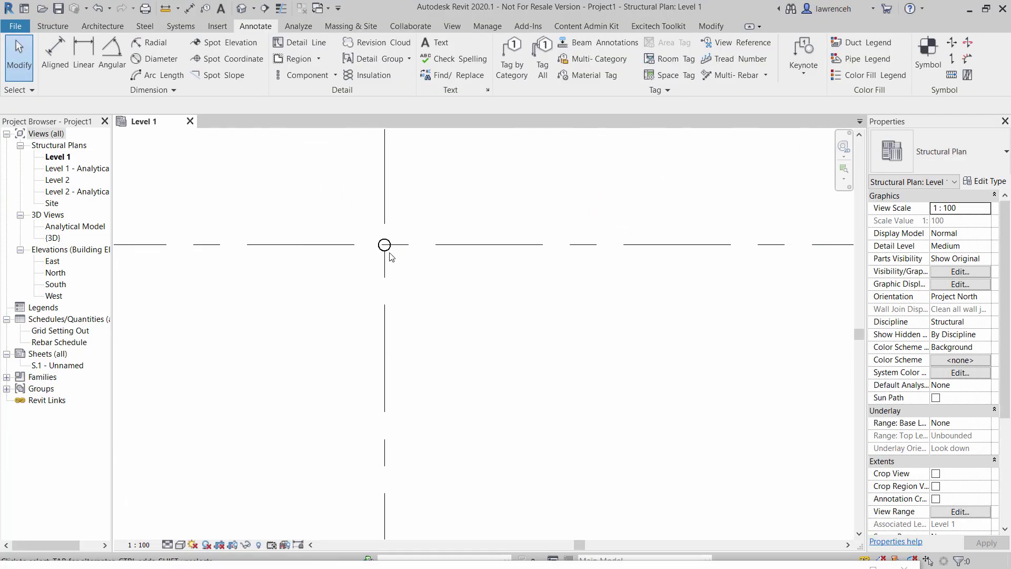
{"action": "left_click", "coordinate": [388, 251]}
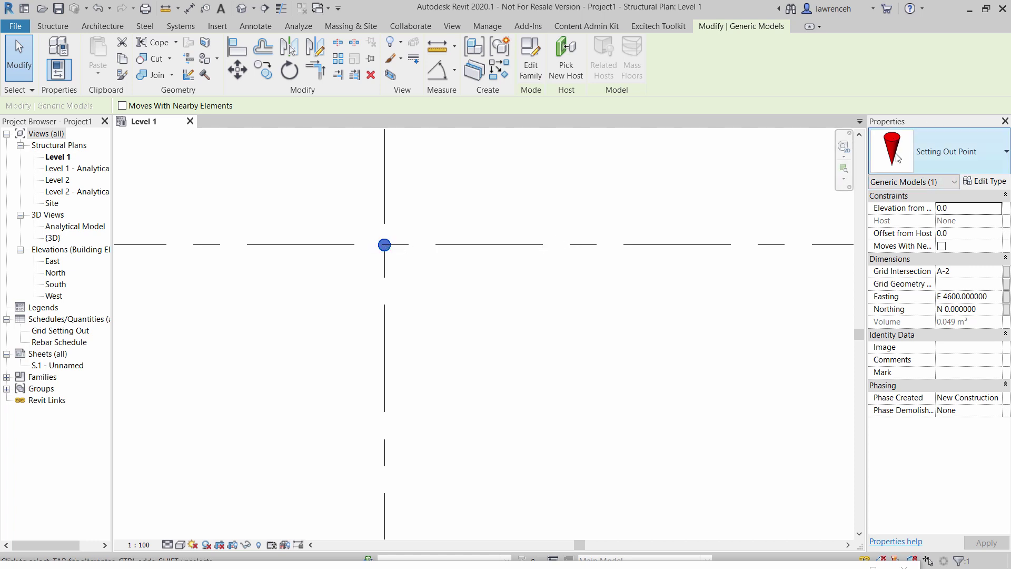
{"action": "scroll", "coordinate": [811, 319], "scroll_direction": "down", "scroll_amount": 5}
{"action": "middle_click_drag", "start_coordinate": [761, 368], "coordinate": [740, 389]}
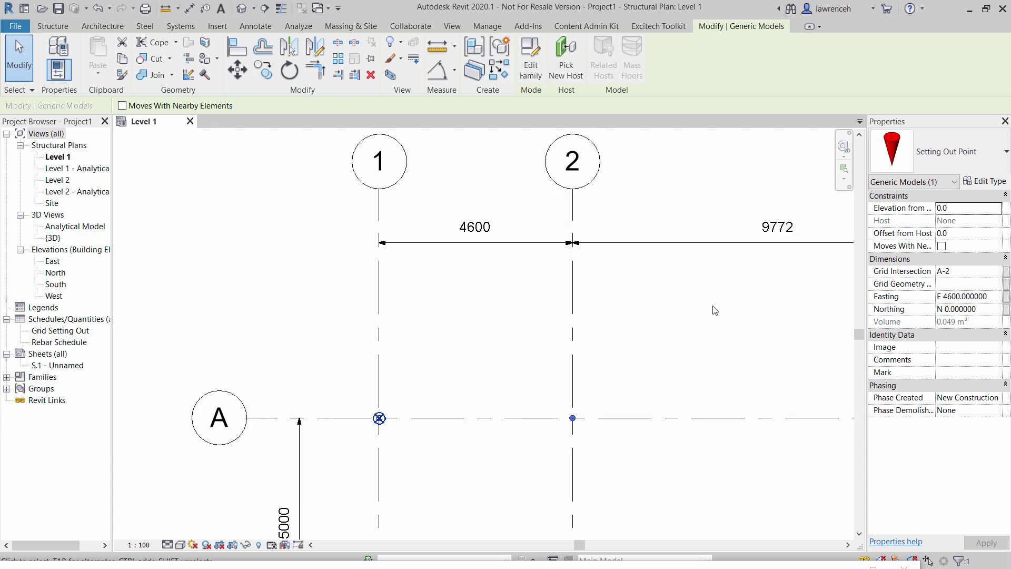
- Select the setting out point at grid intersection B-2 and examine its coordinate parameters
{"action": "middle_click_drag", "start_coordinate": [632, 351], "coordinate": [509, 339]}
{"action": "scroll", "coordinate": [526, 332], "scroll_direction": "down", "scroll_amount": 1}
{"action": "middle_click_drag", "start_coordinate": [551, 456], "coordinate": [561, 356]}
{"action": "left_click", "coordinate": [562, 360]}
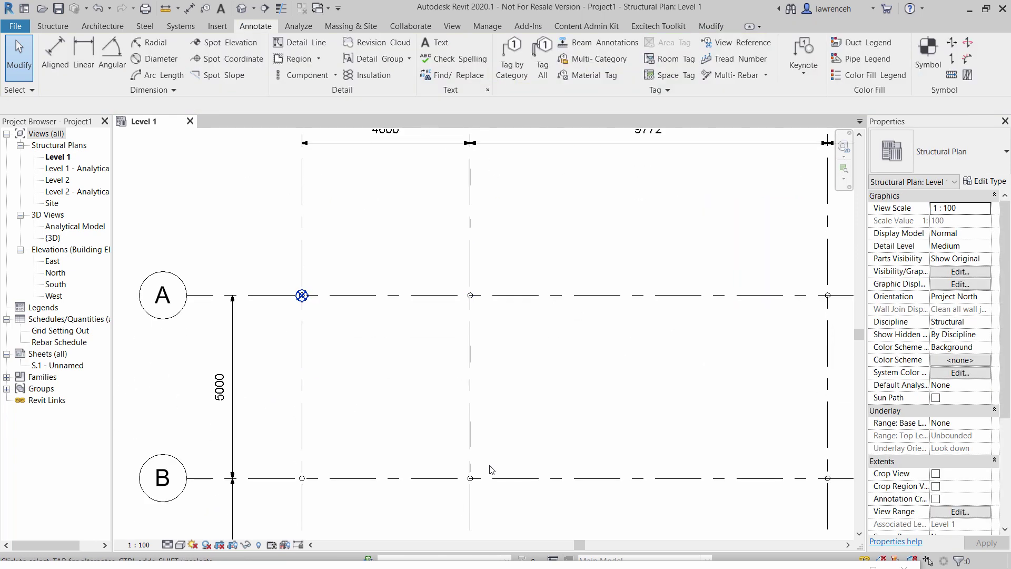
{"action": "left_click", "coordinate": [473, 479]}
{"action": "scroll", "coordinate": [515, 422], "scroll_direction": "down", "scroll_amount": 1}
{"action": "middle_click_drag", "start_coordinate": [556, 407], "coordinate": [584, 443]}
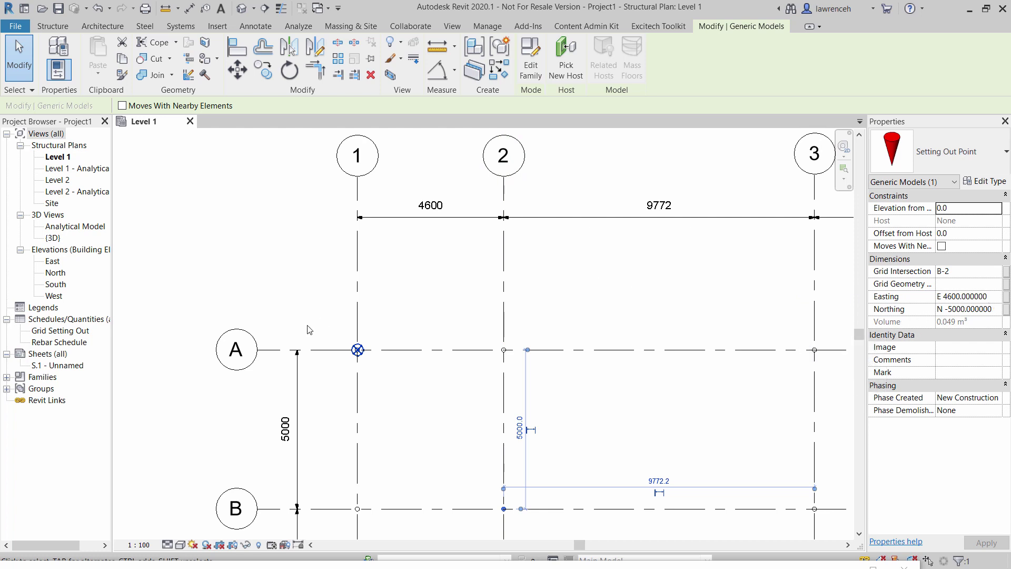
{"action": "left_click", "coordinate": [587, 398]}
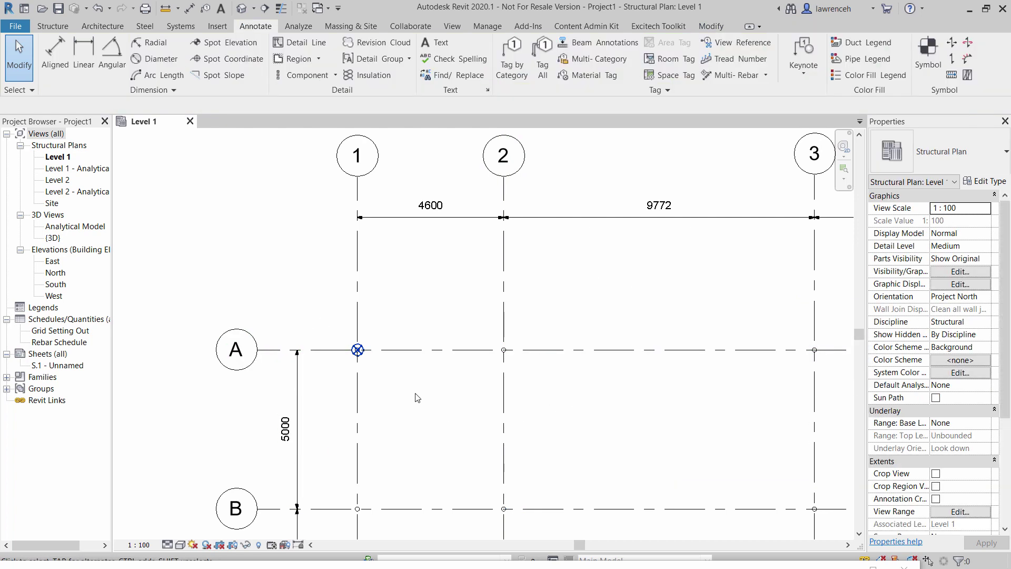
- Set the project base point's N/S and E/W values to 15000 and bring the grids back into view
{"action": "left_click", "coordinate": [358, 351]}
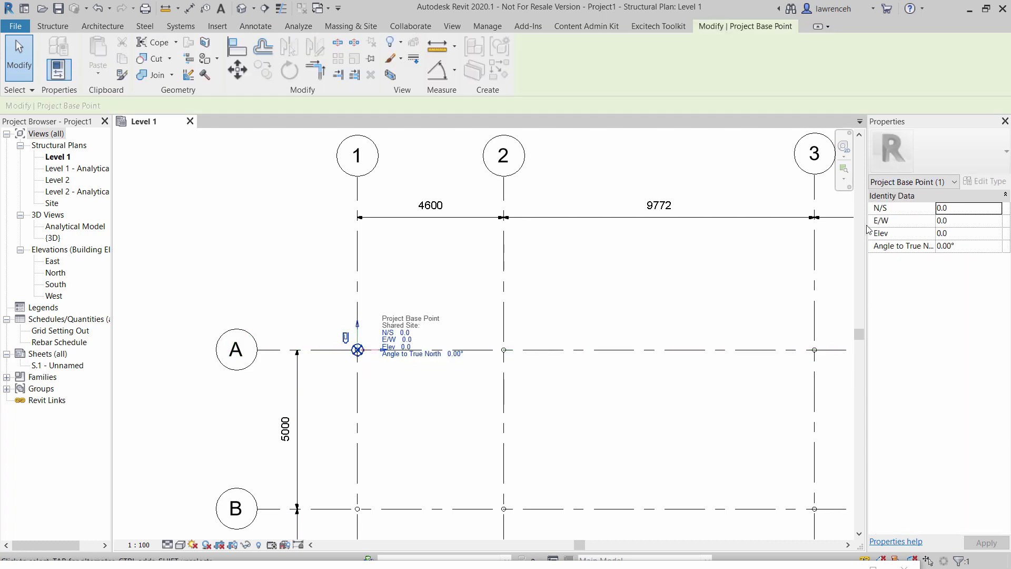
{"action": "left_click", "coordinate": [971, 210]}
{"action": "type", "text": "15000.0"}
{"action": "left_click", "coordinate": [973, 224]}
{"action": "left_click", "coordinate": [662, 300]}
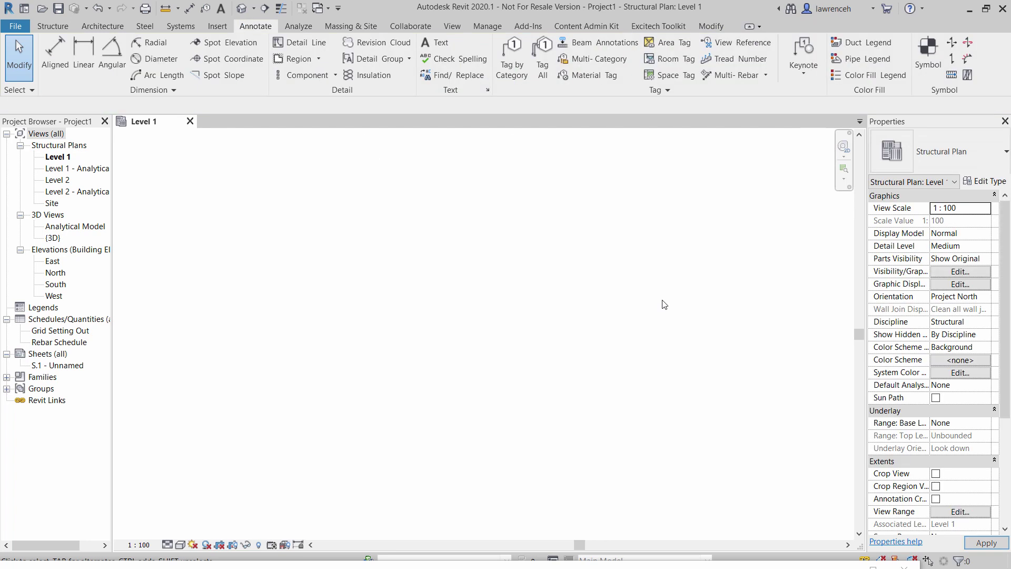
{"action": "middle_click", "coordinate": [662, 300]}
{"action": "middle_click", "coordinate": [662, 300]}
{"action": "scroll", "coordinate": [260, 211], "scroll_direction": "up", "scroll_amount": 2}
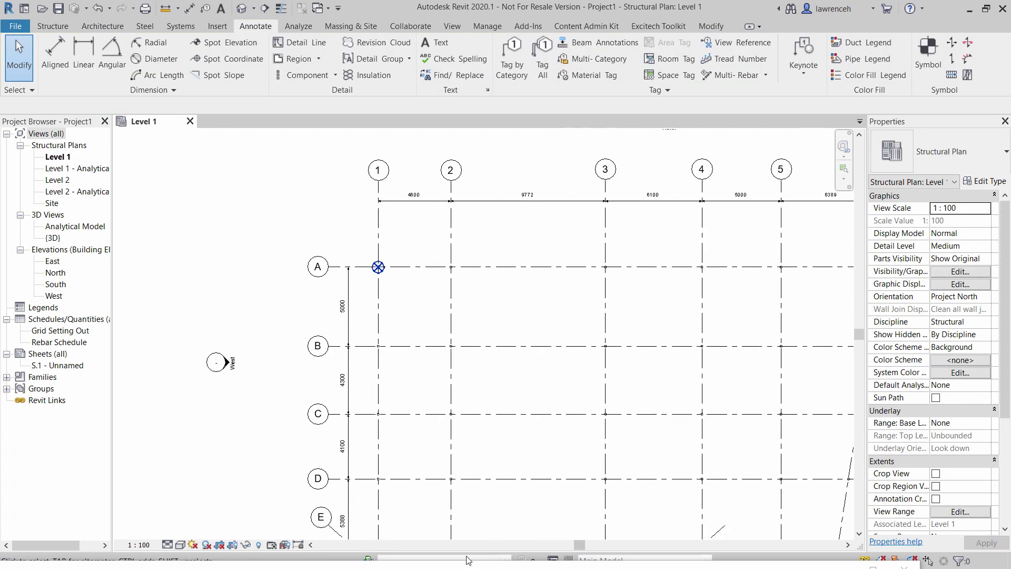
- Rerun the Dynamo grid setting out script so the points use the new base point coordinates
{"action": "left_click_drag", "start_coordinate": [473, 566], "coordinate": [514, 548]}
{"action": "middle_click_drag", "start_coordinate": [449, 339], "coordinate": [453, 338]}
{"action": "scroll", "coordinate": [376, 248], "scroll_direction": "up", "scroll_amount": 3}
{"action": "middle_click_drag", "start_coordinate": [544, 334], "coordinate": [550, 298]}
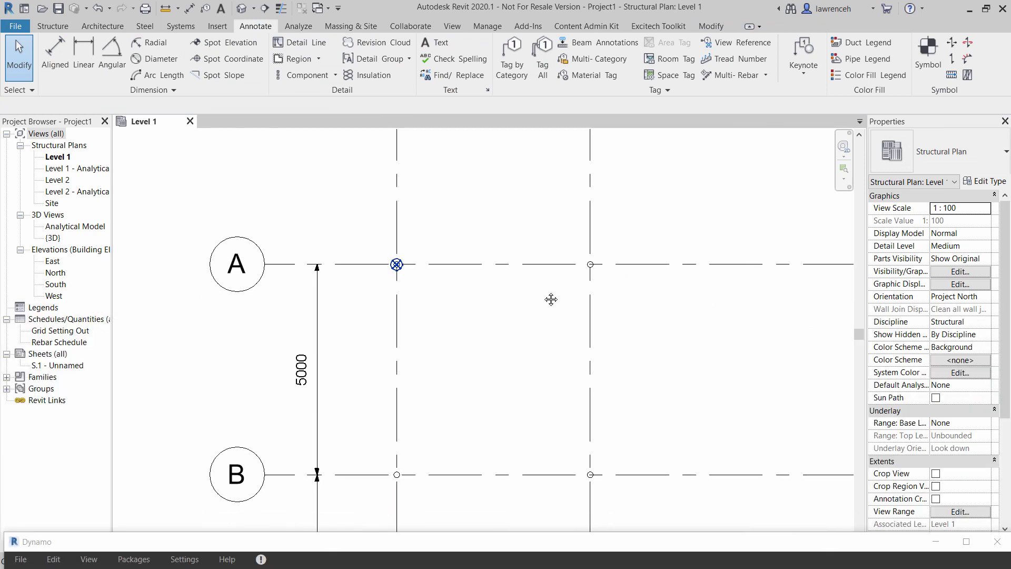
- Check the updated easting and northing of the setting out point at grid intersection A-2
{"action": "left_click", "coordinate": [590, 269]}
{"action": "middle_click_drag", "start_coordinate": [665, 229], "coordinate": [628, 361]}
{"action": "middle_click_drag", "start_coordinate": [662, 298], "coordinate": [662, 324]}
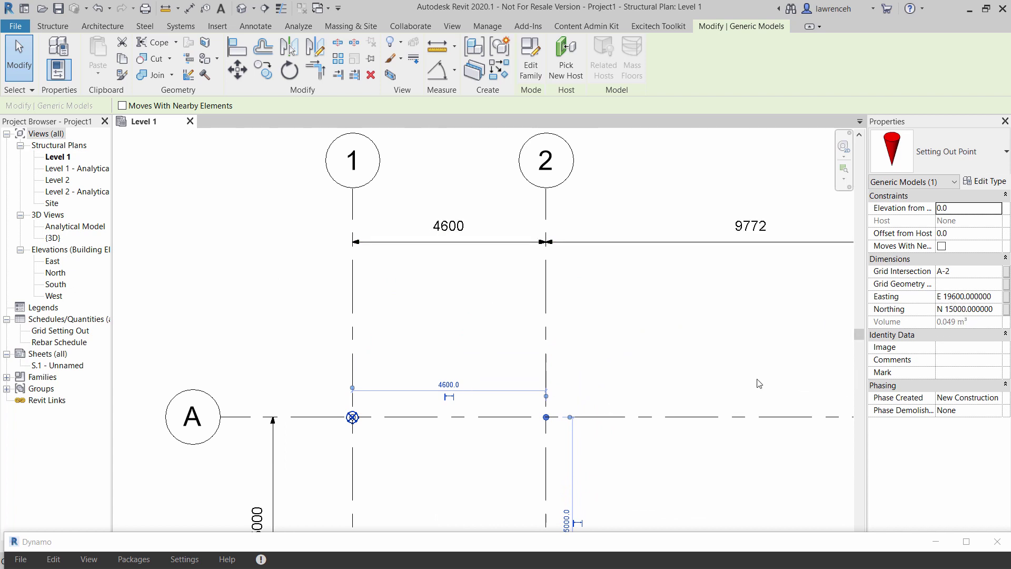
{"action": "middle_click_drag", "start_coordinate": [664, 491], "coordinate": [569, 336]}
{"action": "key", "text": "Escape"}
- Review the point coordinates in the Grid Setting Out schedule and return to the Level 1 plan
{"action": "scroll", "coordinate": [545, 418], "scroll_direction": "down", "scroll_amount": 3}
{"action": "scroll", "coordinate": [548, 368], "scroll_direction": "up", "scroll_amount": 1}
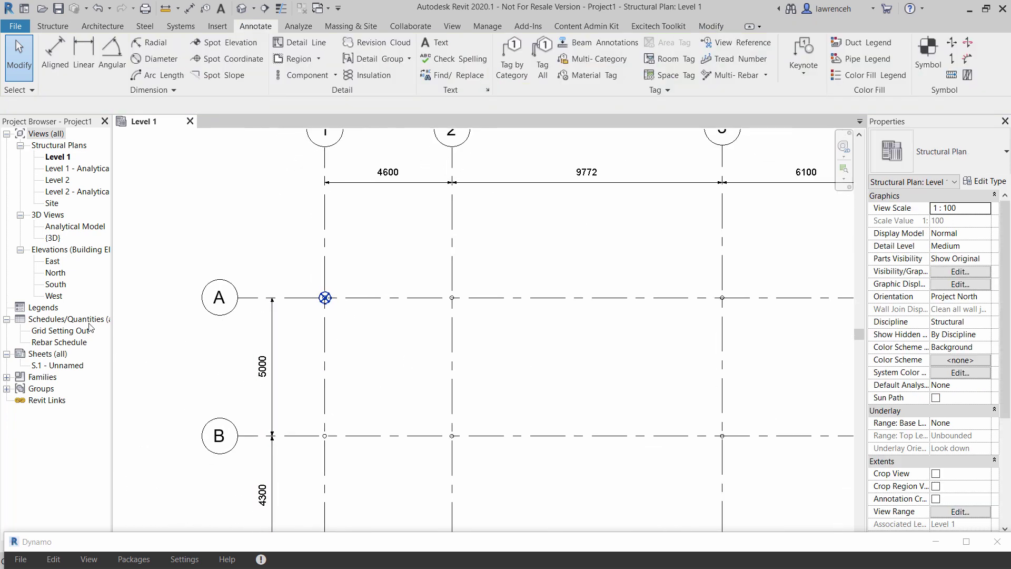
{"action": "double_click", "coordinate": [73, 332]}
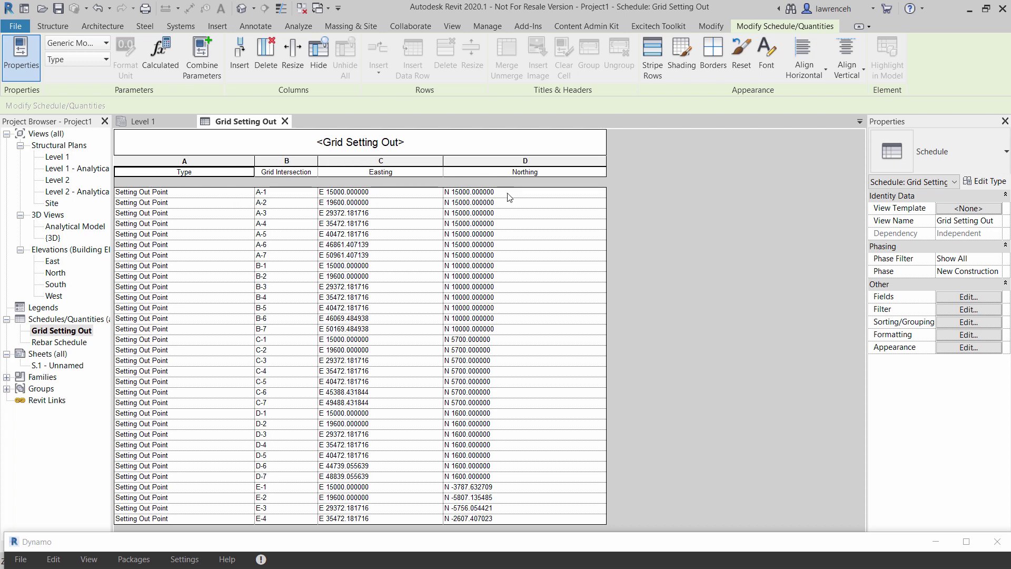
{"action": "double_click", "coordinate": [62, 156]}
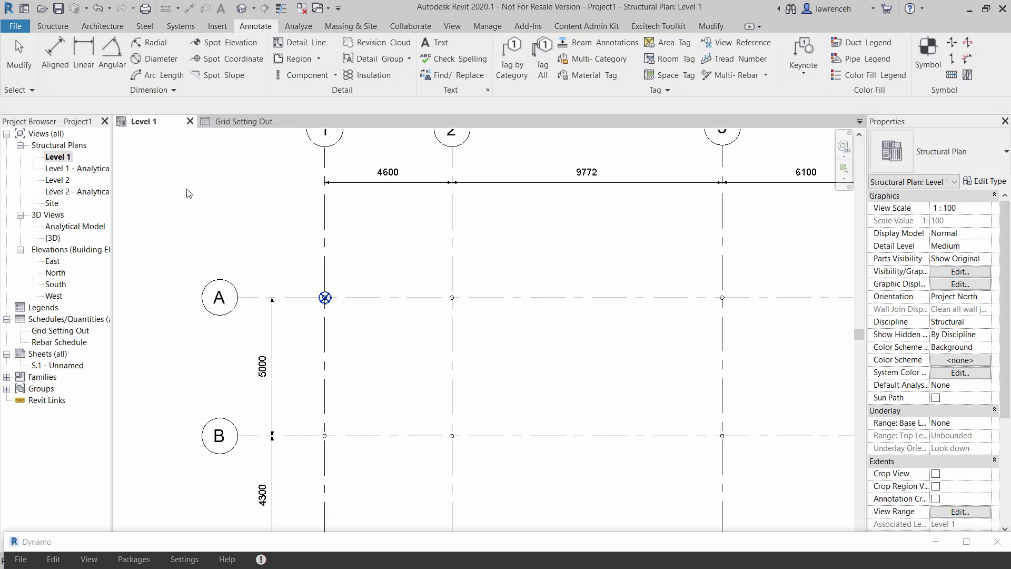
- Tag all untagged generic models in the Level 1 plan with the Grid Coords Tag, without leaders
{"action": "scroll", "coordinate": [353, 270], "scroll_direction": "down", "scroll_amount": 2}
{"action": "middle_click_drag", "start_coordinate": [469, 262], "coordinate": [390, 219]}
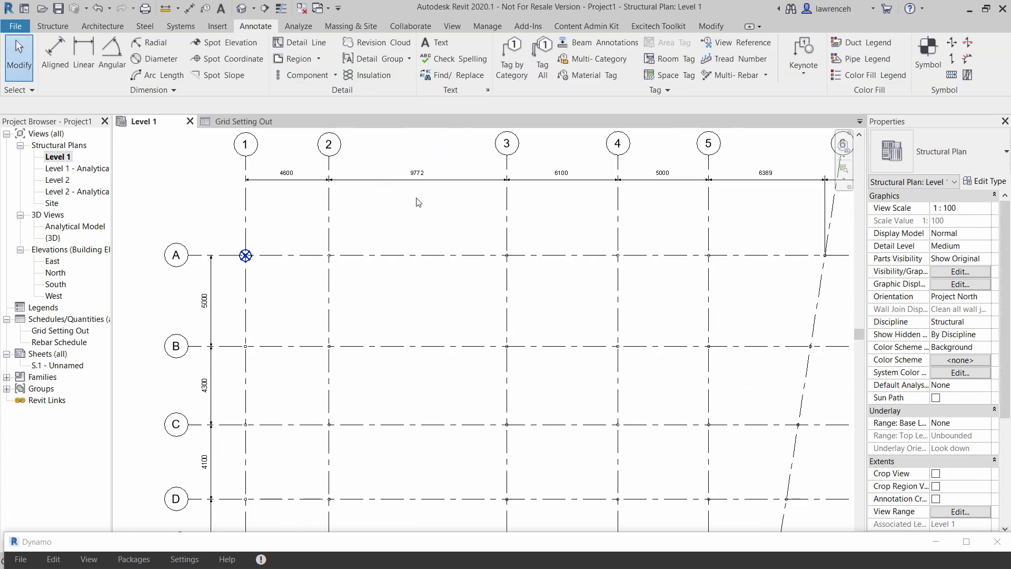
{"action": "left_click", "coordinate": [513, 64]}
{"action": "scroll", "coordinate": [418, 251], "scroll_direction": "down", "scroll_amount": 1}
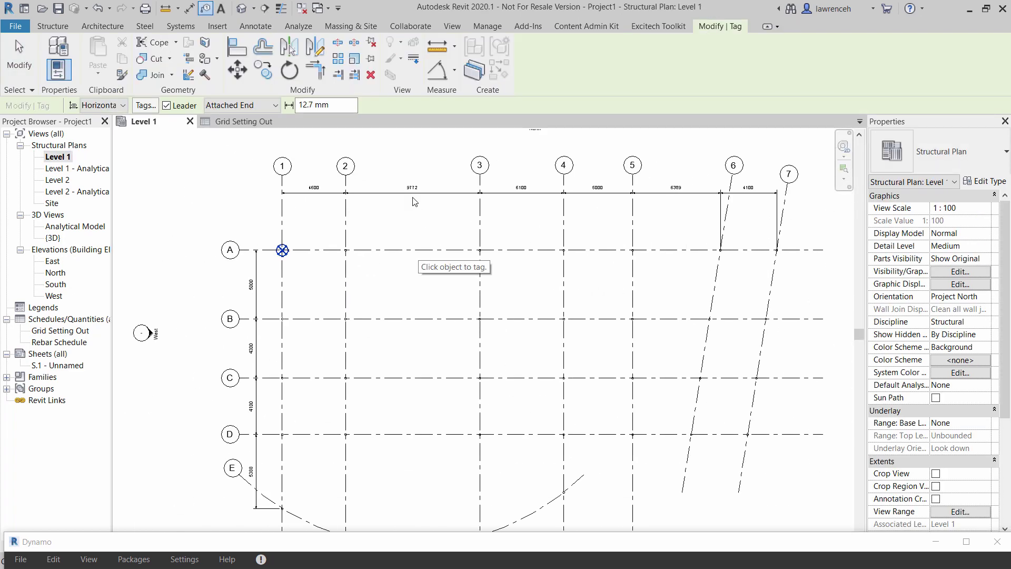
{"action": "key", "text": "Escape"}
{"action": "left_click", "coordinate": [543, 57]}
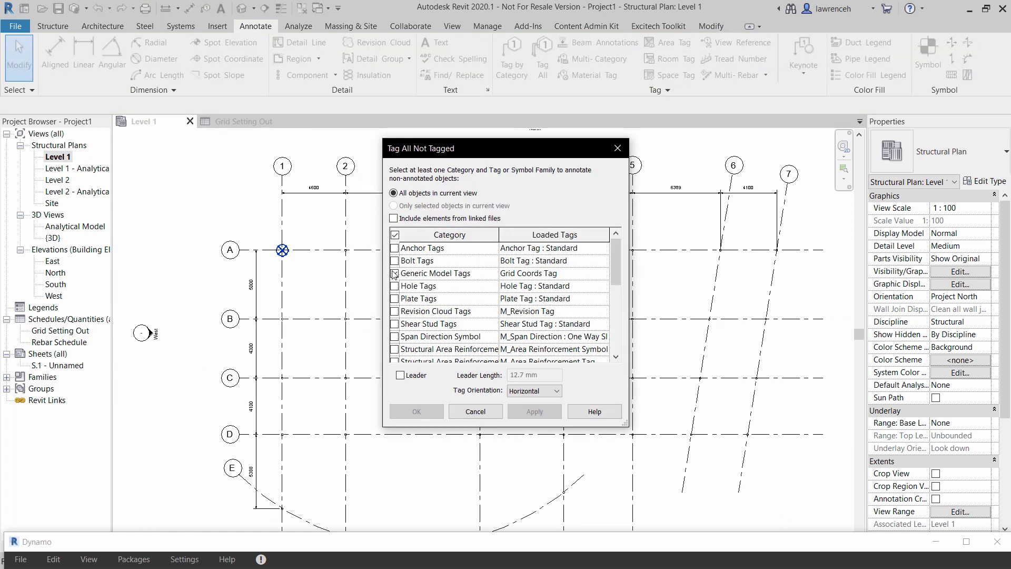
{"action": "left_click", "coordinate": [416, 411]}
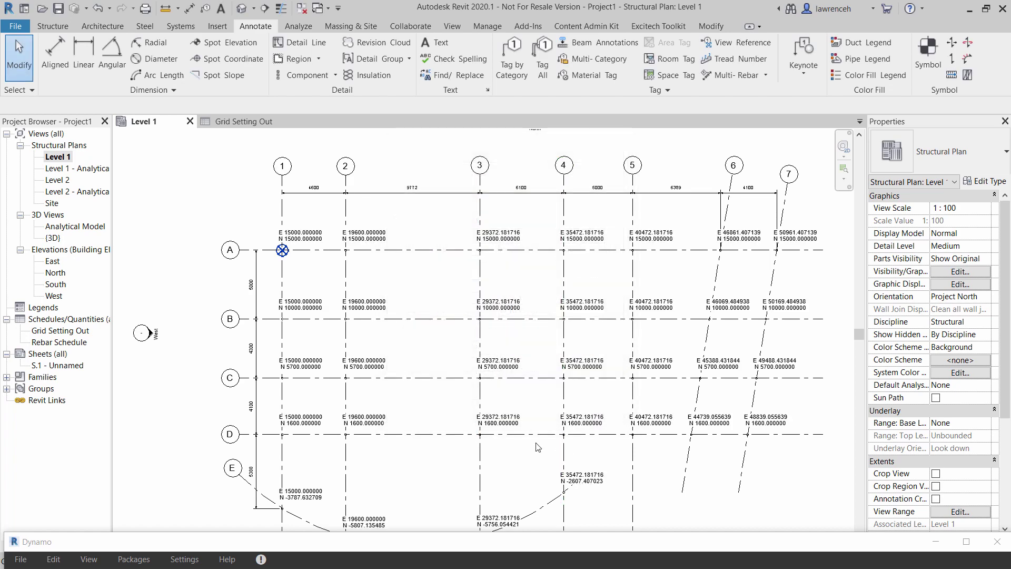
- Nudge all Grid Coords Tags visible in the Level 1 plan three increments right and one down, away from the grid lines
{"action": "right_click", "coordinate": [604, 260]}
{"action": "left_click", "coordinate": [610, 267]}
{"action": "right_click", "coordinate": [633, 277]}
{"action": "left_click", "coordinate": [647, 284]}
{"action": "right_click", "coordinate": [509, 235]}
{"action": "mouse_move", "coordinate": [643, 369]}
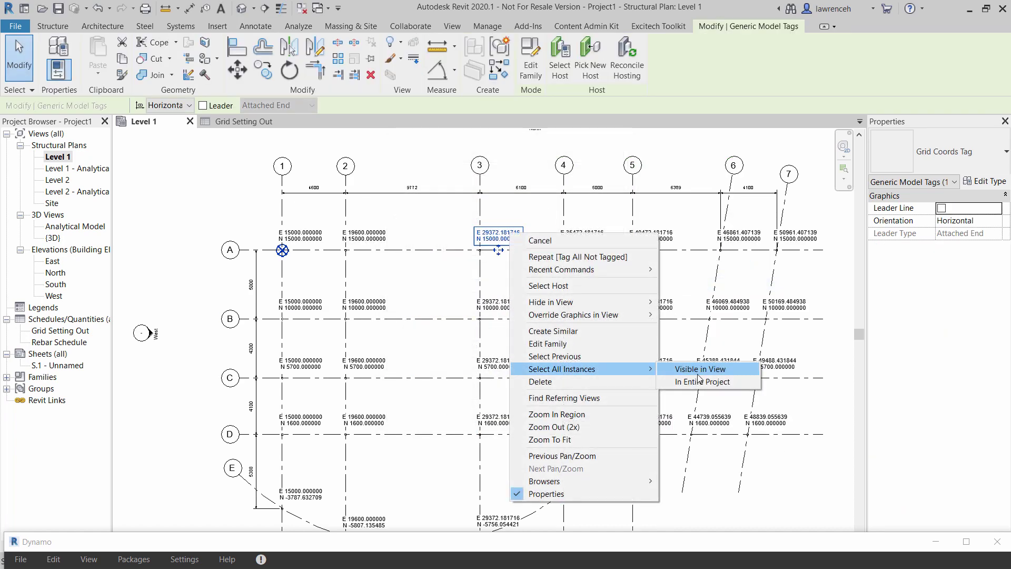
{"action": "left_click", "coordinate": [699, 375]}
{"action": "scroll", "coordinate": [514, 286], "scroll_direction": "up", "scroll_amount": 4}
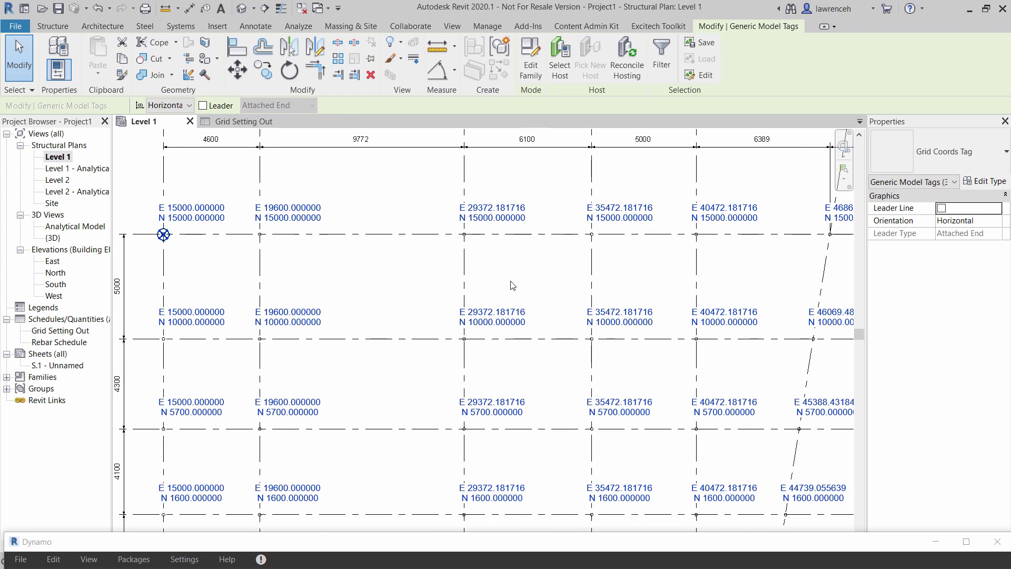
{"action": "key", "text": "Right"}
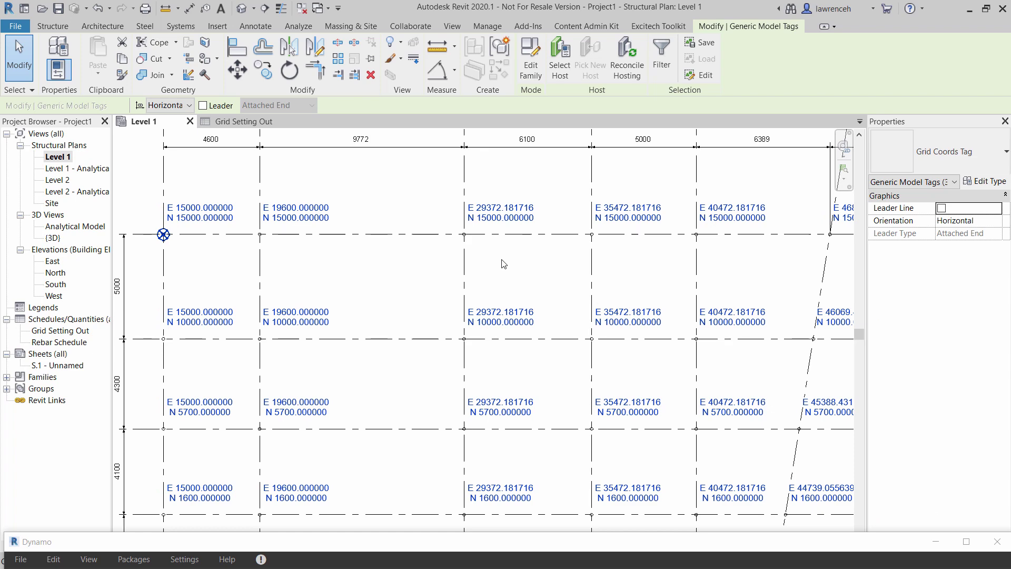
{"action": "key", "text": "Right"}
{"action": "key", "text": "Right"}
{"action": "key", "text": "Down"}
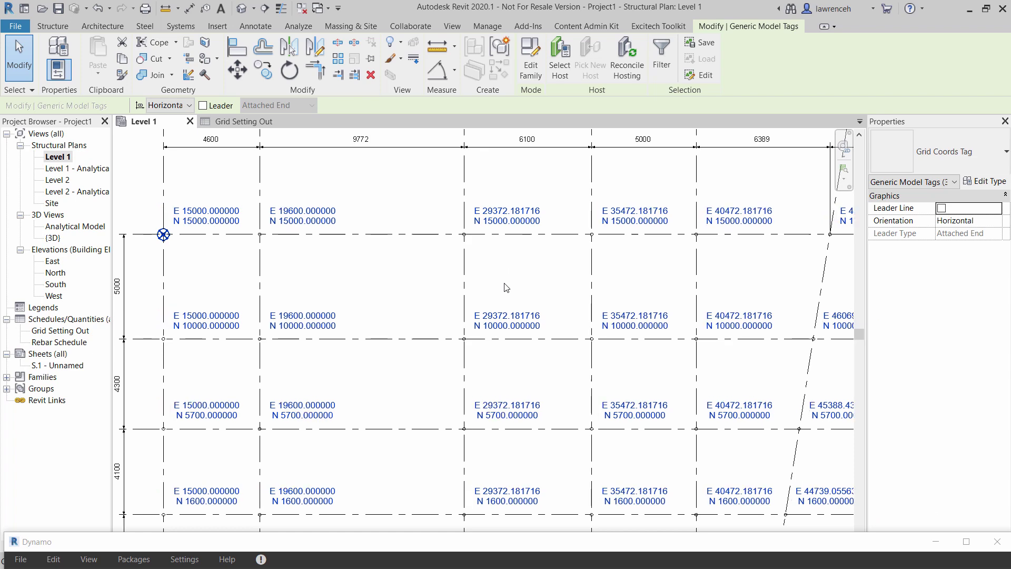
{"action": "left_click", "coordinate": [388, 388]}
{"action": "scroll", "coordinate": [392, 390], "scroll_direction": "down", "scroll_amount": 4}
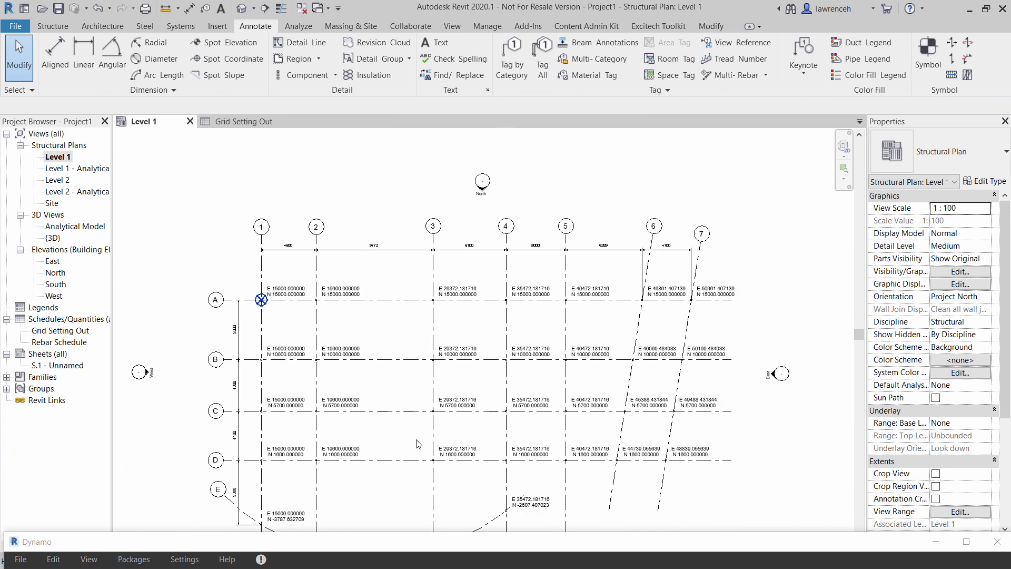
{"action": "middle_click_drag", "start_coordinate": [656, 489], "coordinate": [665, 435]}
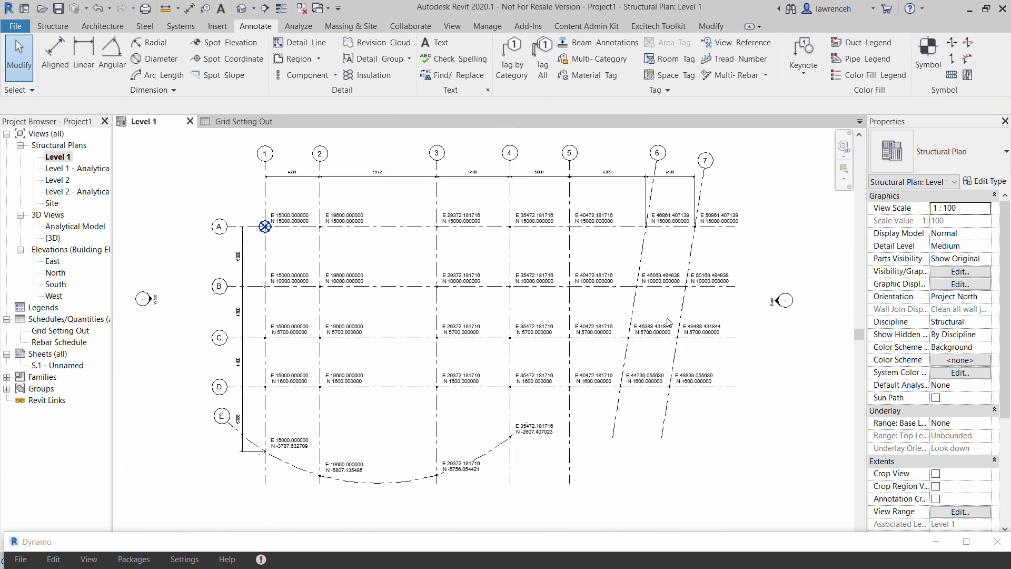
- Open the Setting Out Point family placed at grid intersection A-4 for editing and view its cone in 3D
{"action": "scroll", "coordinate": [509, 227], "scroll_direction": "up", "scroll_amount": 10}
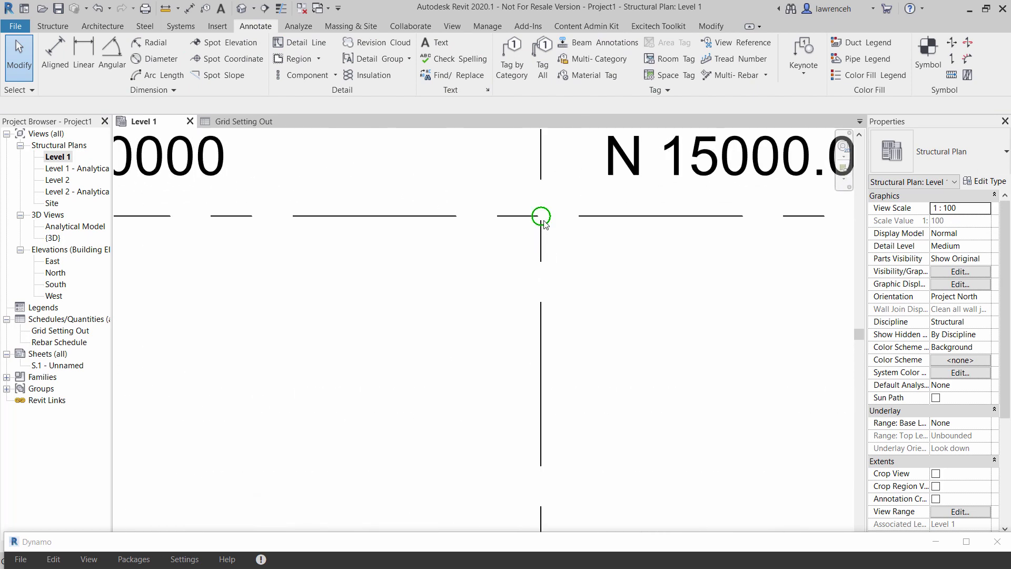
{"action": "left_click", "coordinate": [544, 221]}
{"action": "middle_click_drag", "start_coordinate": [596, 241], "coordinate": [584, 306]}
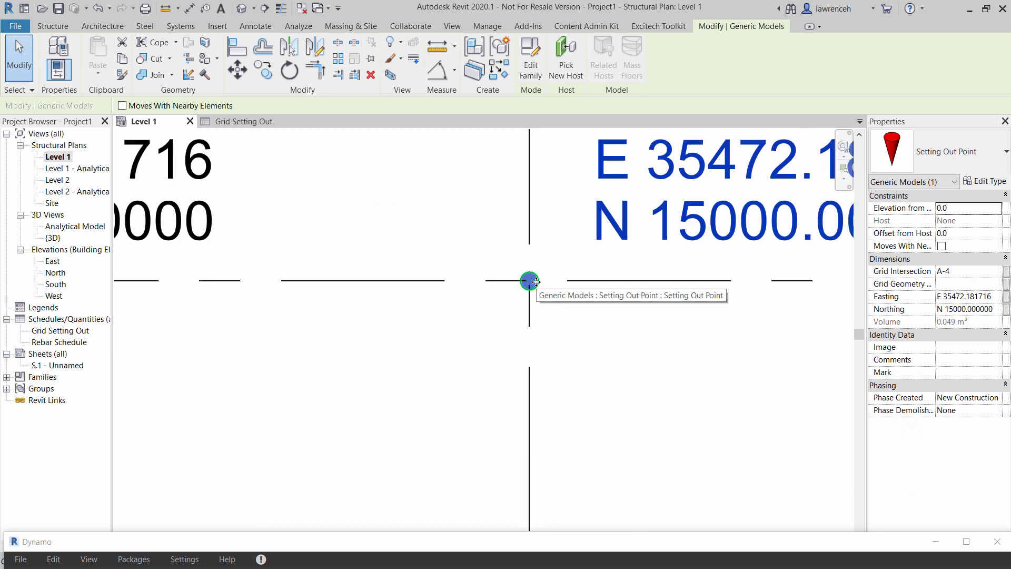
{"action": "left_click", "coordinate": [545, 75]}
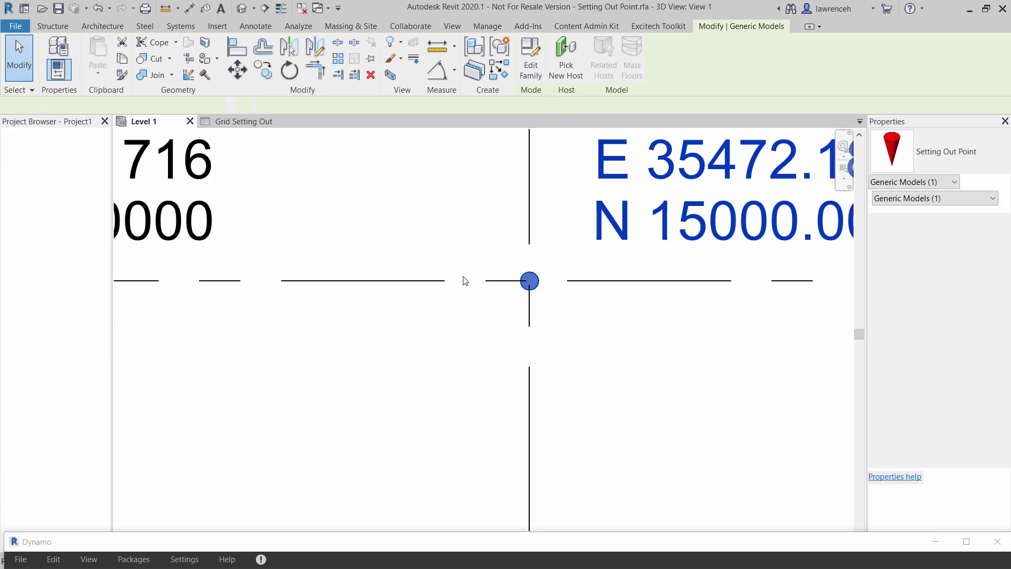
{"action": "middle_click_drag", "start_coordinate": [463, 276], "coordinate": [482, 251], "text": "shift"}
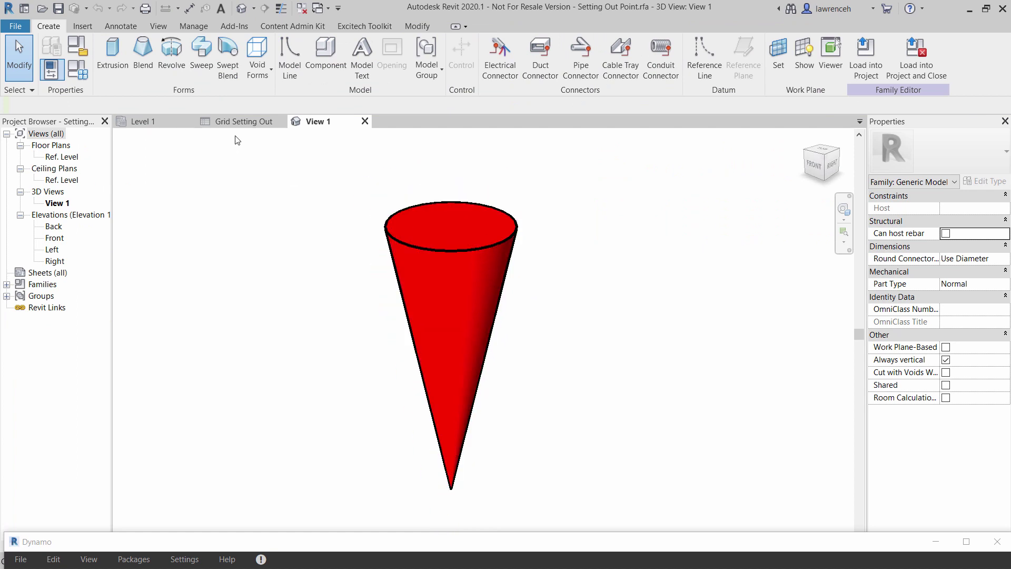
- Check the setting out point subcategory and its material in the family's Object Styles
{"action": "left_click", "coordinate": [208, 27]}
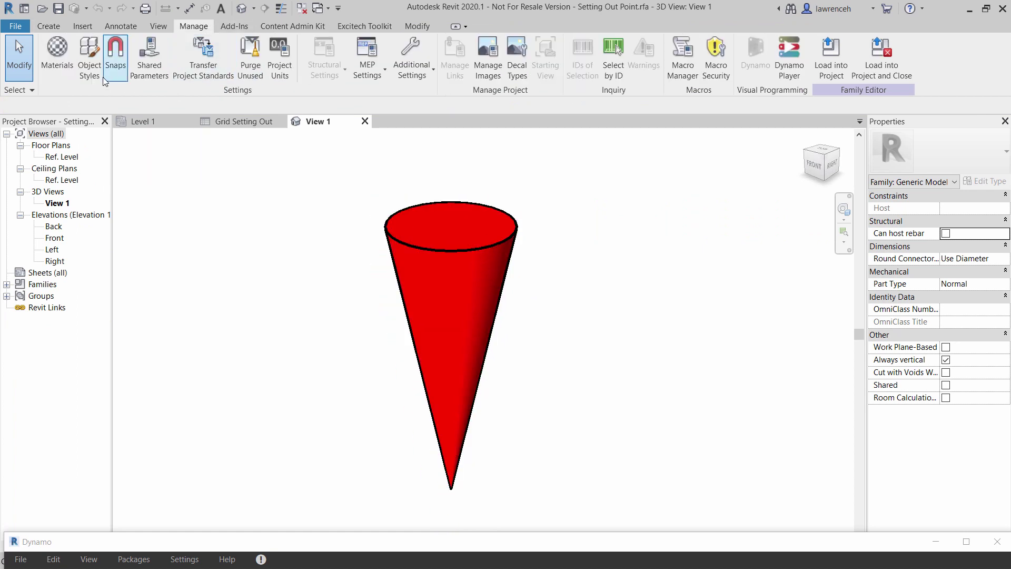
{"action": "left_click", "coordinate": [91, 56]}
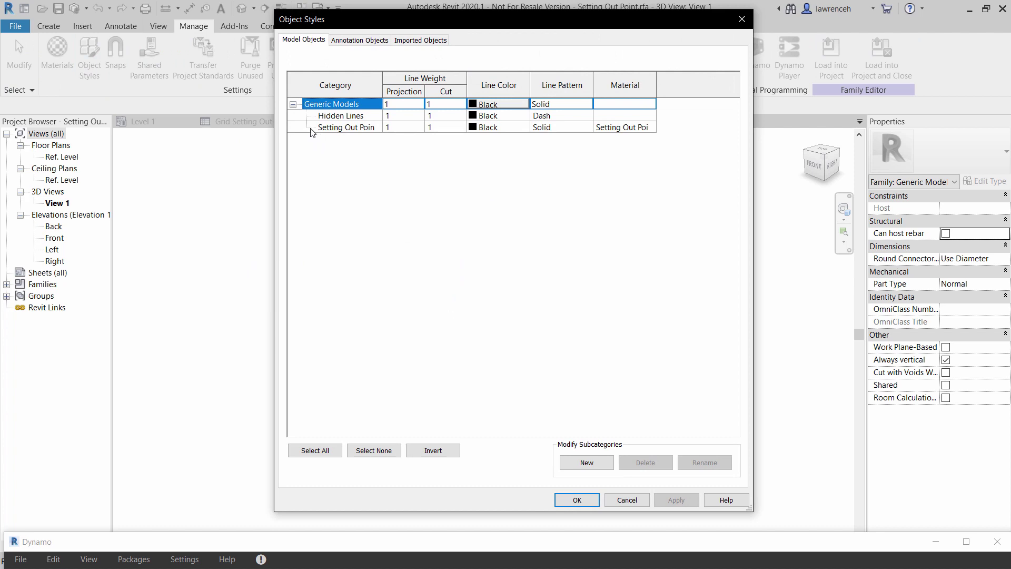
{"action": "left_click", "coordinate": [311, 128]}
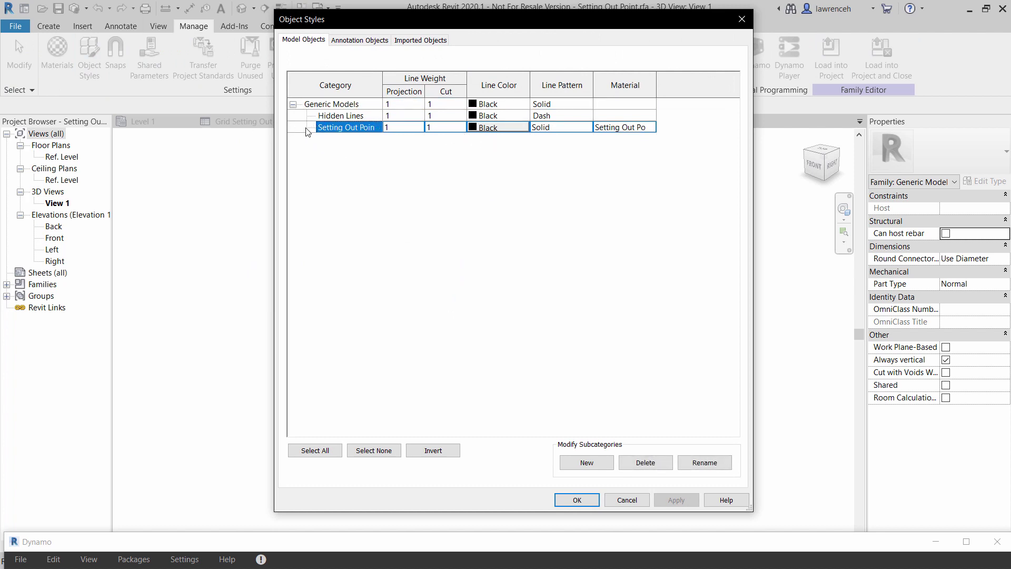
{"action": "left_click", "coordinate": [635, 128]}
{"action": "left_click", "coordinate": [577, 501]}
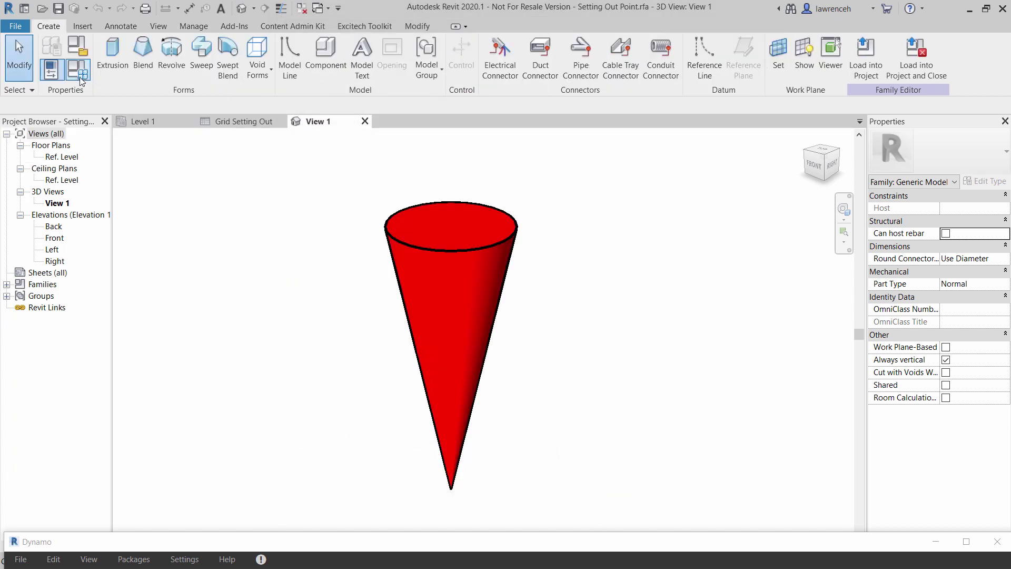
- Review the family's material, cone, grid and coordinate parameters in Family Types, and close the family to return to the Level 1 plan
{"action": "left_click", "coordinate": [82, 79]}
{"action": "scroll", "coordinate": [301, 297], "scroll_direction": "down", "scroll_amount": 1}
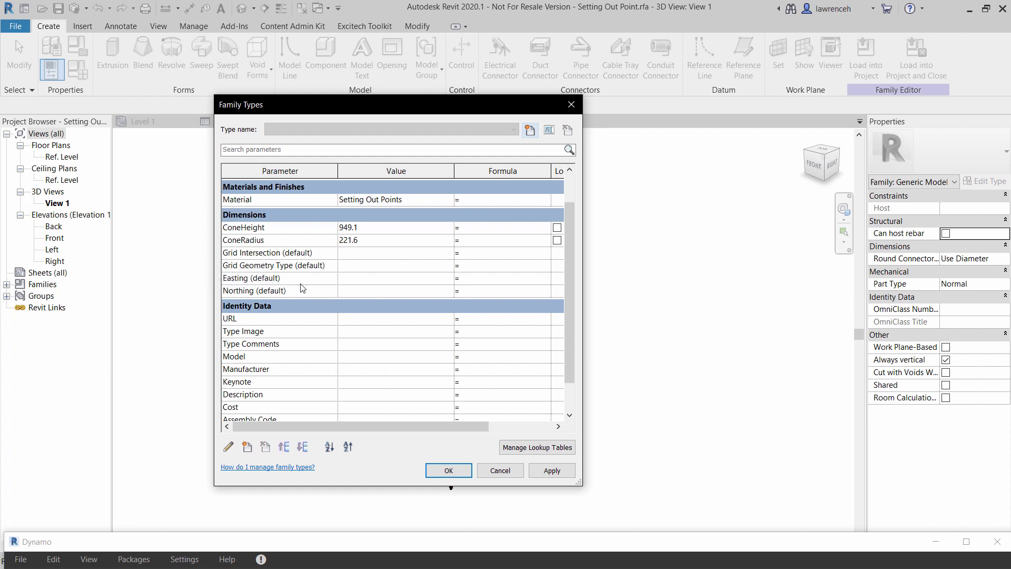
{"action": "left_click", "coordinate": [448, 471]}
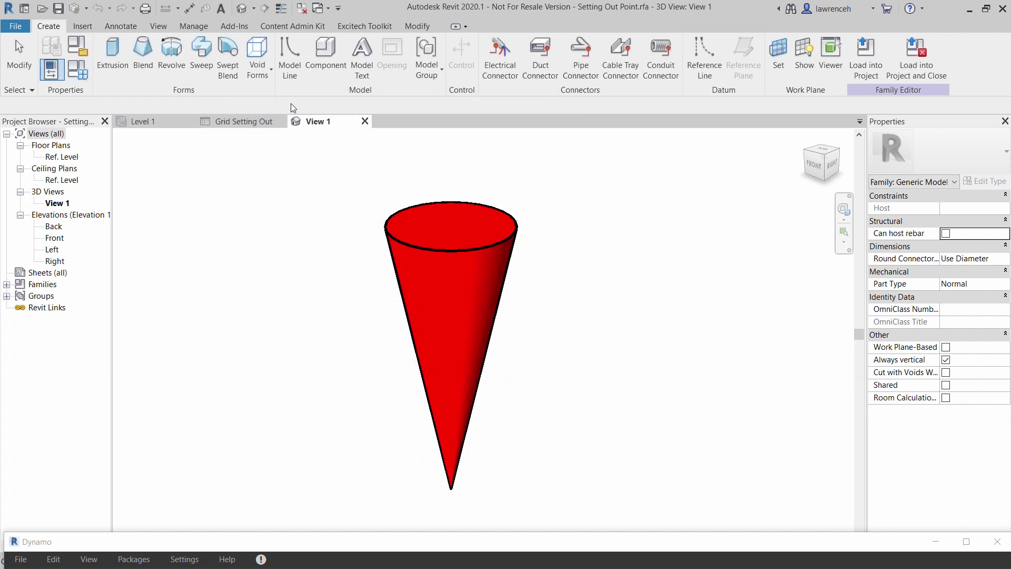
{"action": "left_click", "coordinate": [364, 122]}
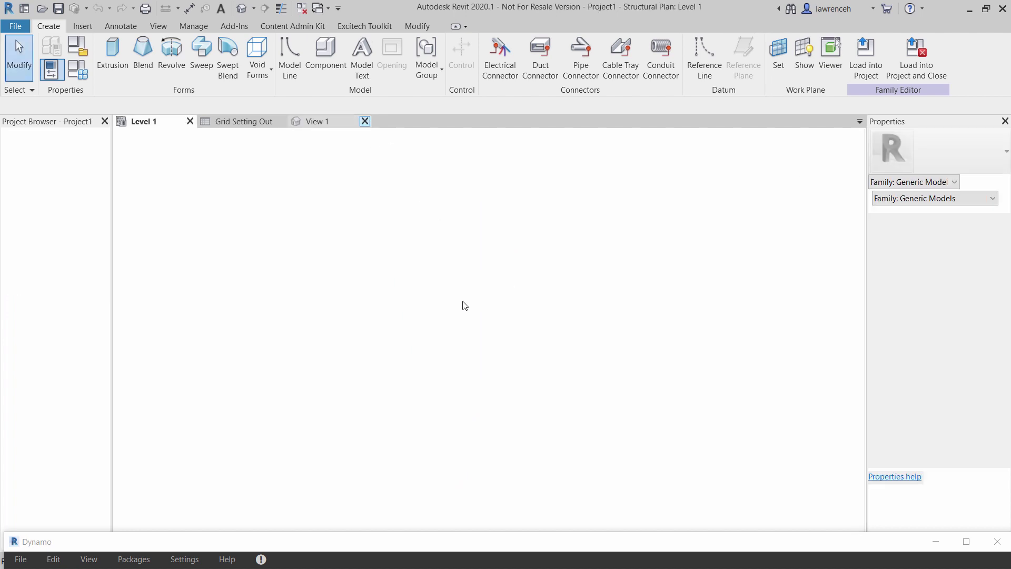
{"action": "scroll", "coordinate": [525, 384], "scroll_direction": "down", "scroll_amount": 5}
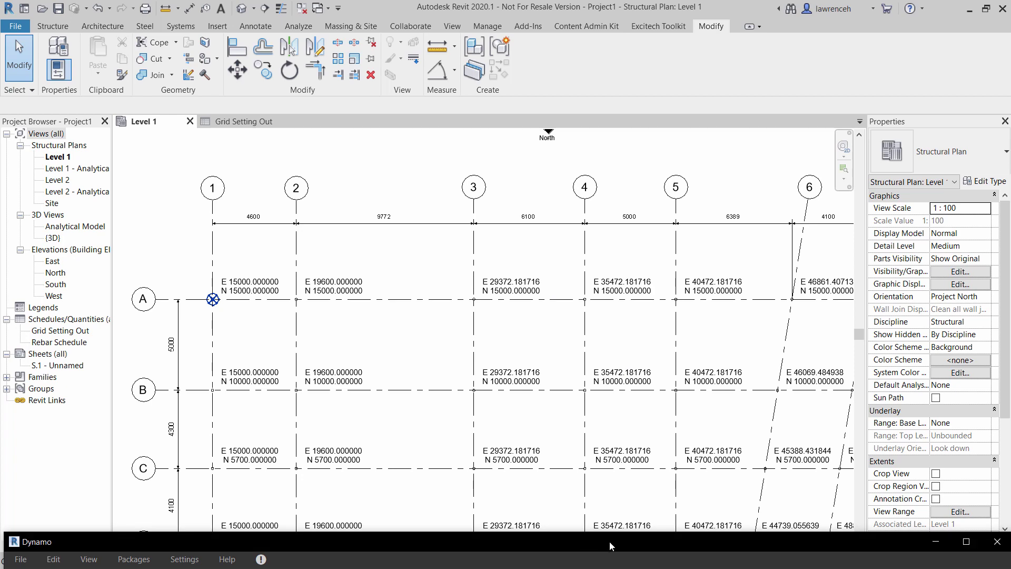
- Switch to a maximised Dynamo window and examine the group that organises grids based on grid names
{"action": "left_click_drag", "start_coordinate": [611, 540], "coordinate": [638, 90]}
{"action": "double_click", "coordinate": [641, 76]}
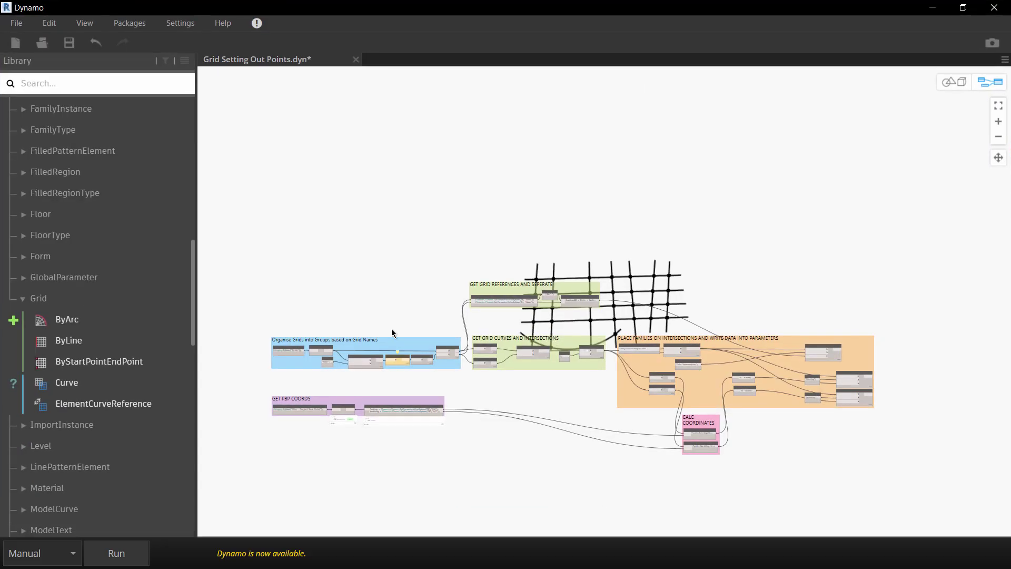
{"action": "scroll", "coordinate": [406, 343], "scroll_direction": "up", "scroll_amount": 8}
{"action": "scroll", "coordinate": [377, 359], "scroll_direction": "up", "scroll_amount": 4}
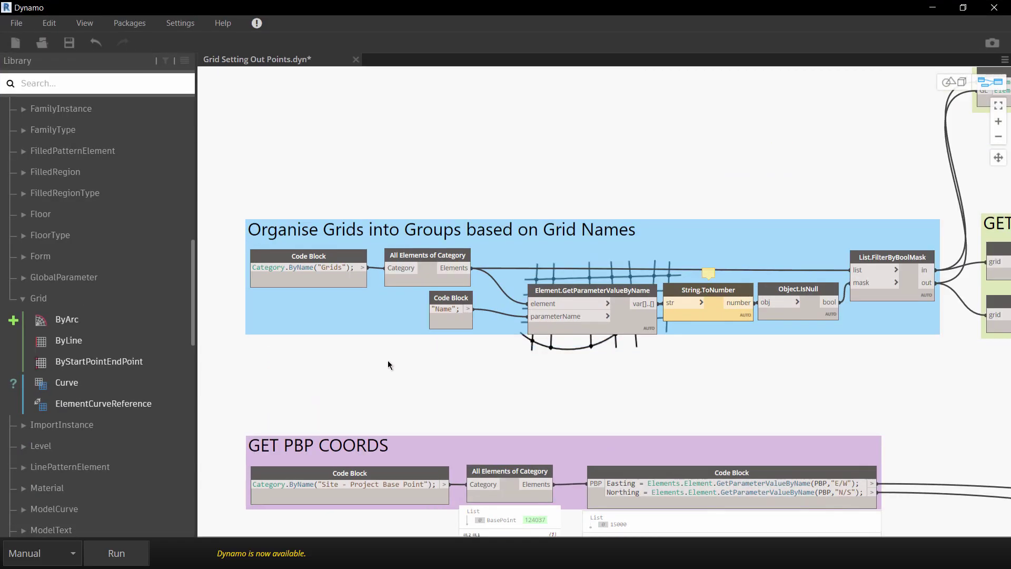
{"action": "scroll", "coordinate": [535, 387], "scroll_direction": "down", "scroll_amount": 2}
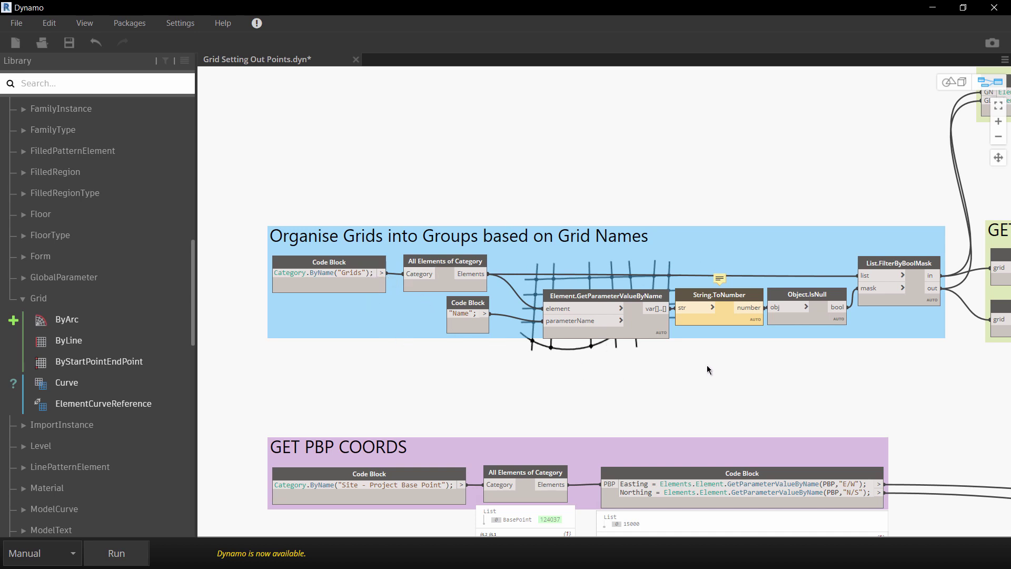
- Pin the output preview of the String.ToNumber node and examine how the grid names are converted
{"action": "middle_click_drag", "start_coordinate": [699, 366], "coordinate": [646, 365]}
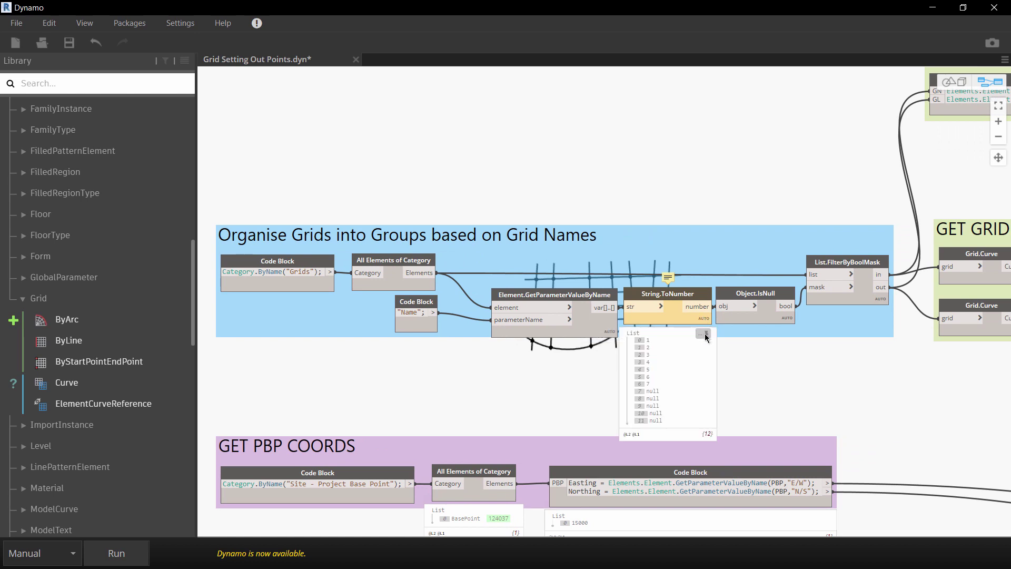
{"action": "left_click", "coordinate": [705, 334]}
{"action": "scroll", "coordinate": [783, 405], "scroll_direction": "up", "scroll_amount": 1}
{"action": "scroll", "coordinate": [769, 405], "scroll_direction": "up", "scroll_amount": 1}
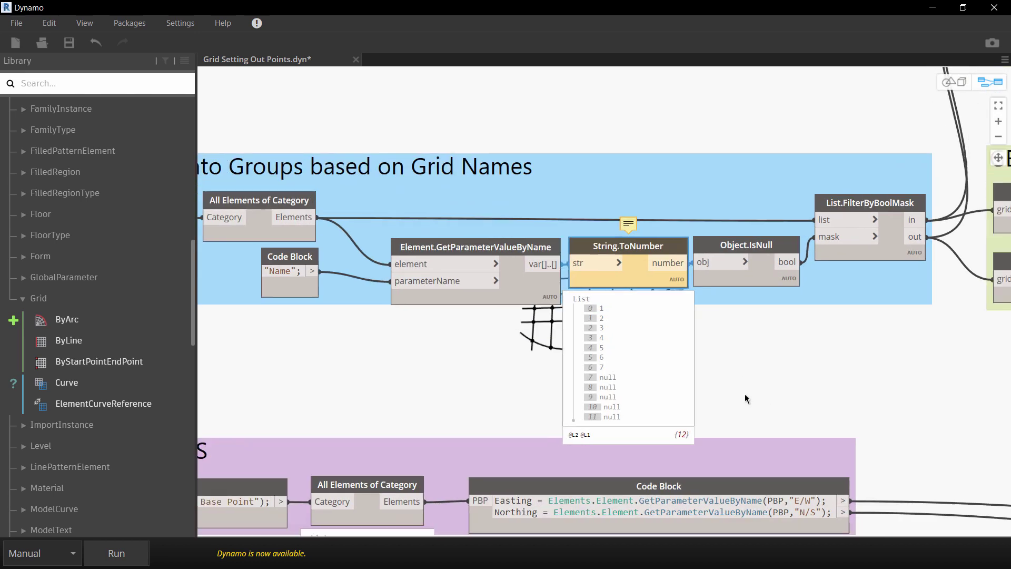
{"action": "scroll", "coordinate": [744, 395], "scroll_direction": "up", "scroll_amount": 1}
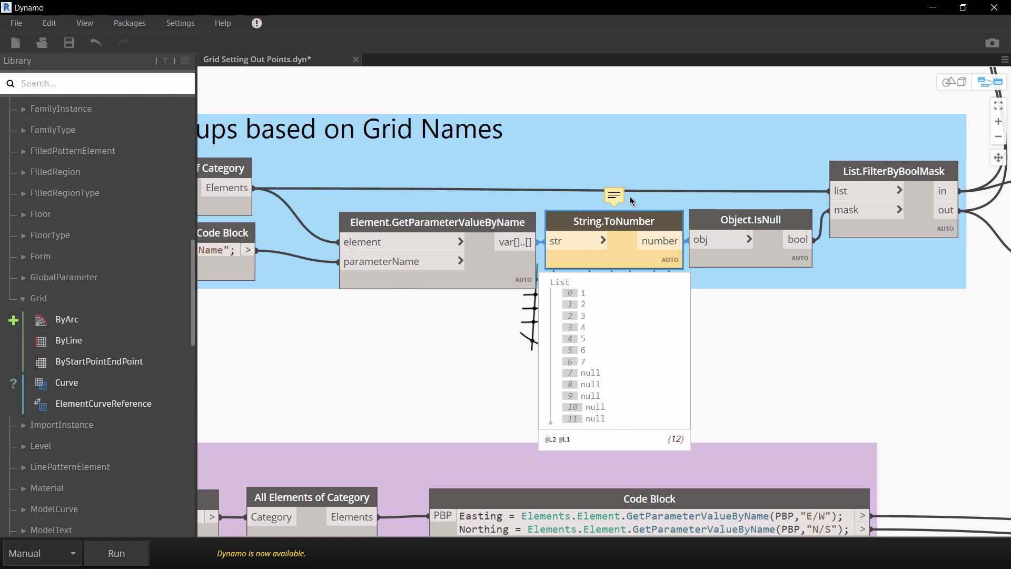
- Pin the output previews of the Object.IsNull and List.FilterByBoolMask nodes and examine how the grids are split into two lists
{"action": "middle_click_drag", "start_coordinate": [780, 288], "coordinate": [648, 301]}
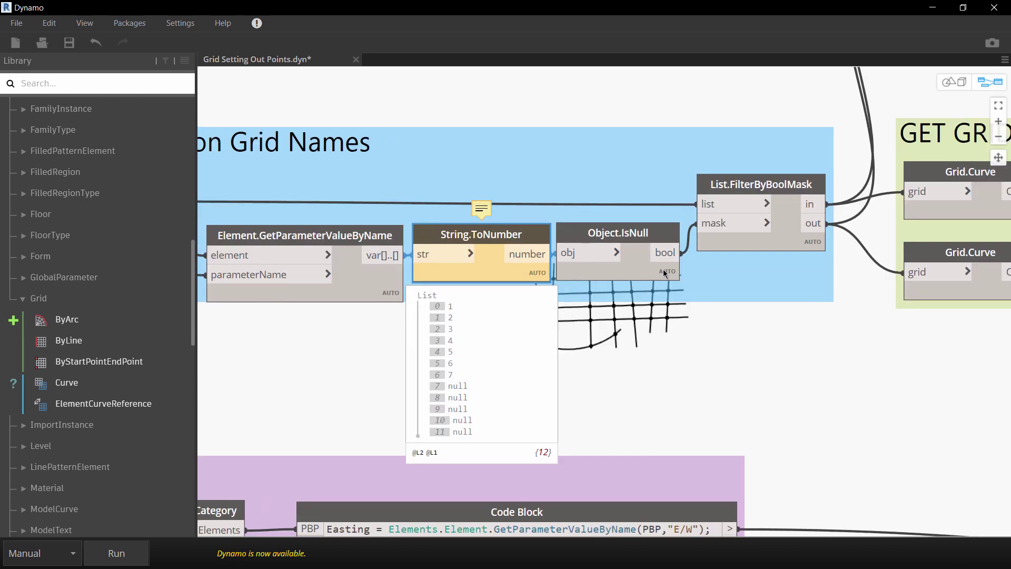
{"action": "mouse_move", "coordinate": [673, 280]}
{"action": "left_click", "coordinate": [671, 298]}
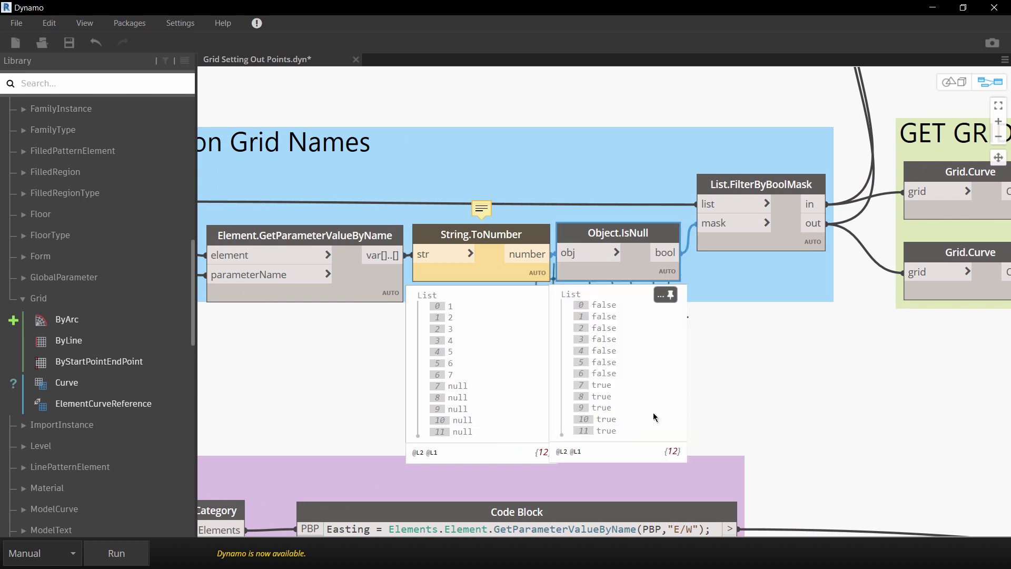
{"action": "mouse_move", "coordinate": [821, 245]}
{"action": "left_click", "coordinate": [818, 269]}
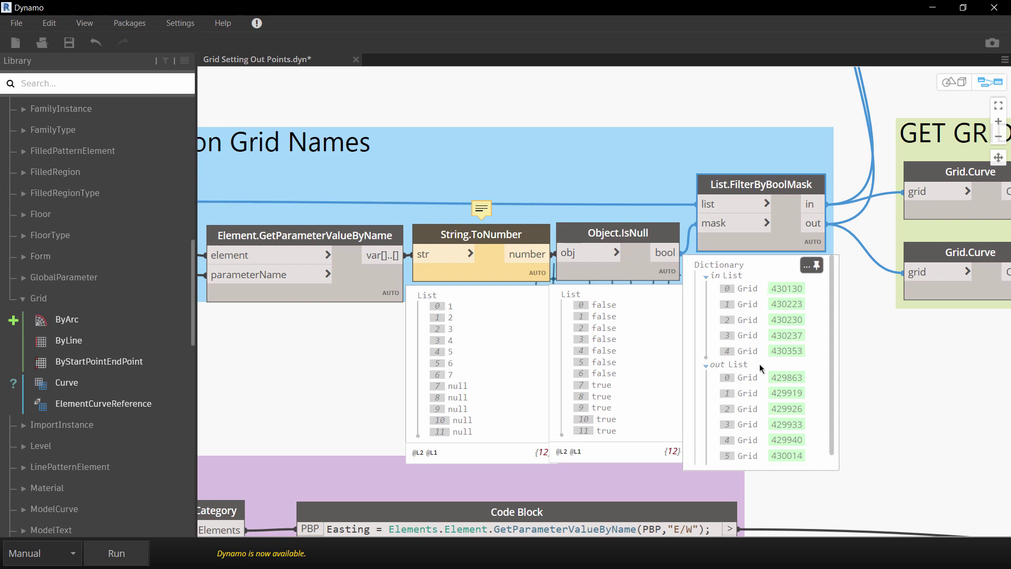
{"action": "scroll", "coordinate": [767, 396], "scroll_direction": "down", "scroll_amount": 1}
- Unpin the Object.IsNull and String.ToNumber previews and clear the node selection
{"action": "left_click", "coordinate": [674, 294]}
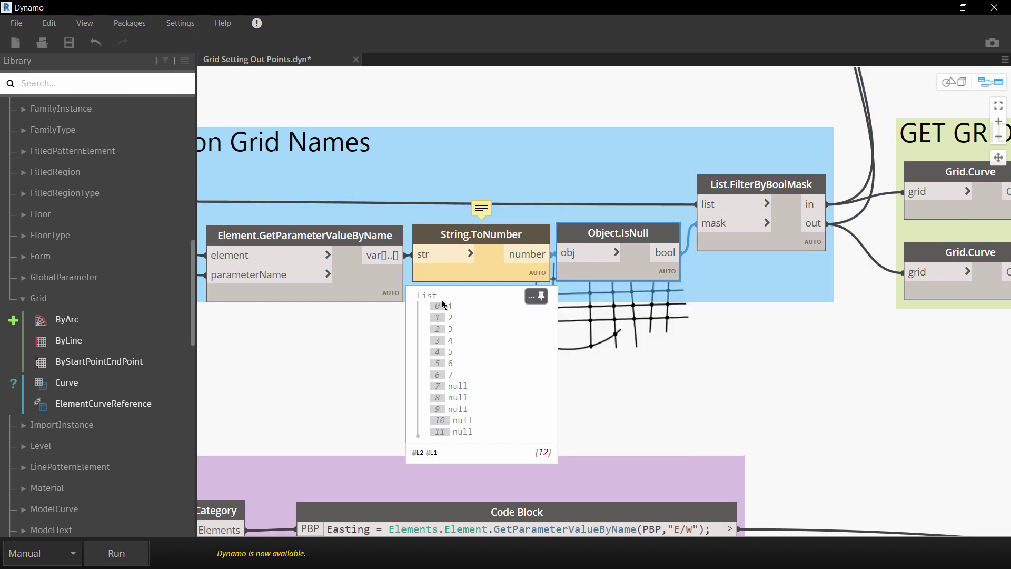
{"action": "left_click", "coordinate": [536, 296]}
{"action": "left_click", "coordinate": [692, 400]}
- Examine the grid references output by the CombinedGR code block in a pinned preview, and unpin it when finished
{"action": "scroll", "coordinate": [692, 401], "scroll_direction": "down", "scroll_amount": 2}
{"action": "middle_click_drag", "start_coordinate": [658, 434], "coordinate": [346, 492]}
{"action": "scroll", "coordinate": [512, 444], "scroll_direction": "down", "scroll_amount": 1}
{"action": "middle_click_drag", "start_coordinate": [551, 311], "coordinate": [472, 321]}
{"action": "middle_click_drag", "start_coordinate": [578, 233], "coordinate": [554, 241]}
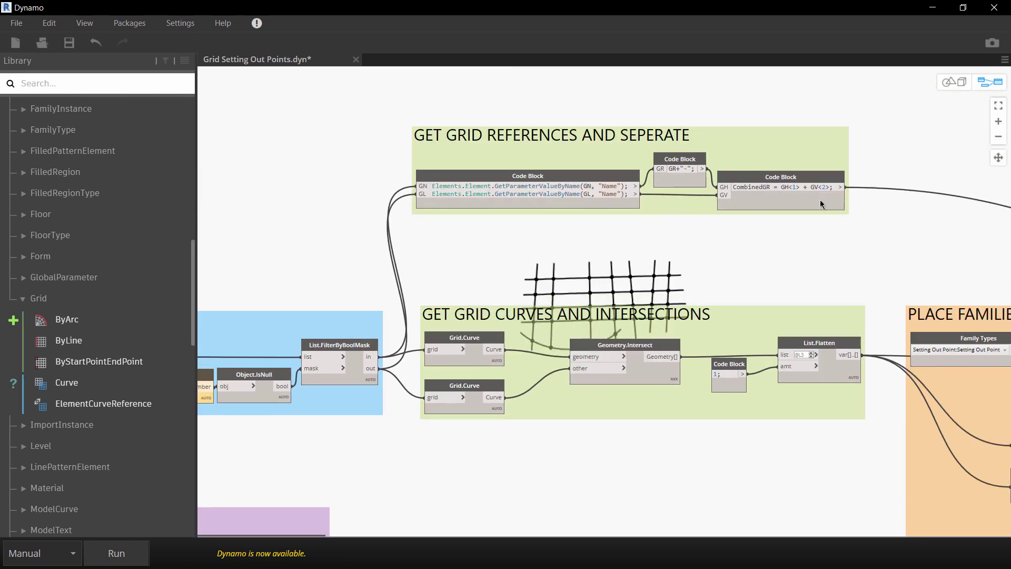
{"action": "left_click", "coordinate": [838, 205]}
{"action": "scroll", "coordinate": [870, 237], "scroll_direction": "up", "scroll_amount": 2}
{"action": "middle_click_drag", "start_coordinate": [434, 246], "coordinate": [668, 272]}
{"action": "middle_click_drag", "start_coordinate": [797, 246], "coordinate": [493, 242]}
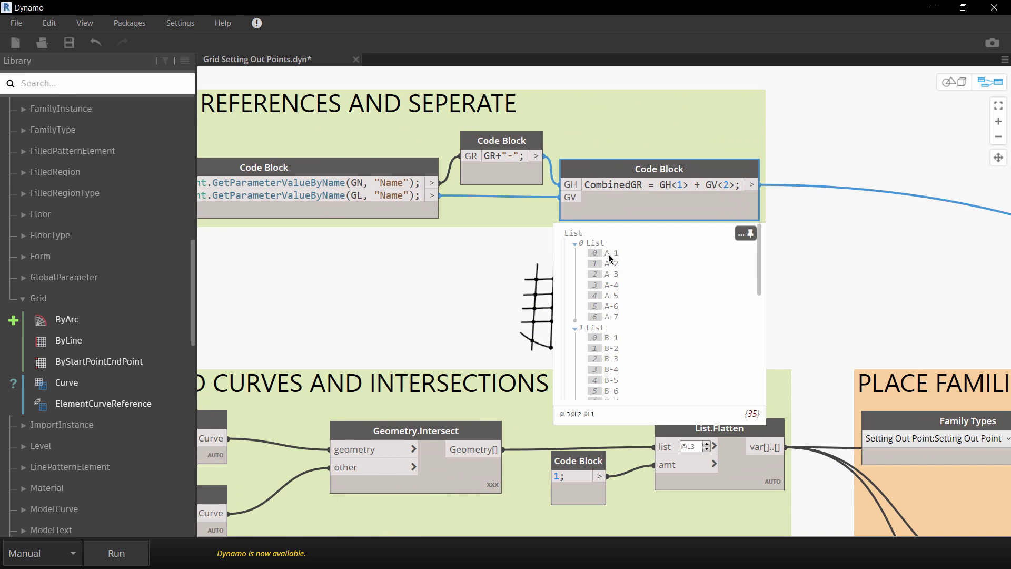
{"action": "left_click", "coordinate": [747, 237]}
- Examine the Grid.Curve and Geometry.Intersect nodes in the grid curves and intersections group
{"action": "scroll", "coordinate": [711, 241], "scroll_direction": "down", "scroll_amount": 2}
{"action": "middle_click_drag", "start_coordinate": [709, 243], "coordinate": [802, 153]}
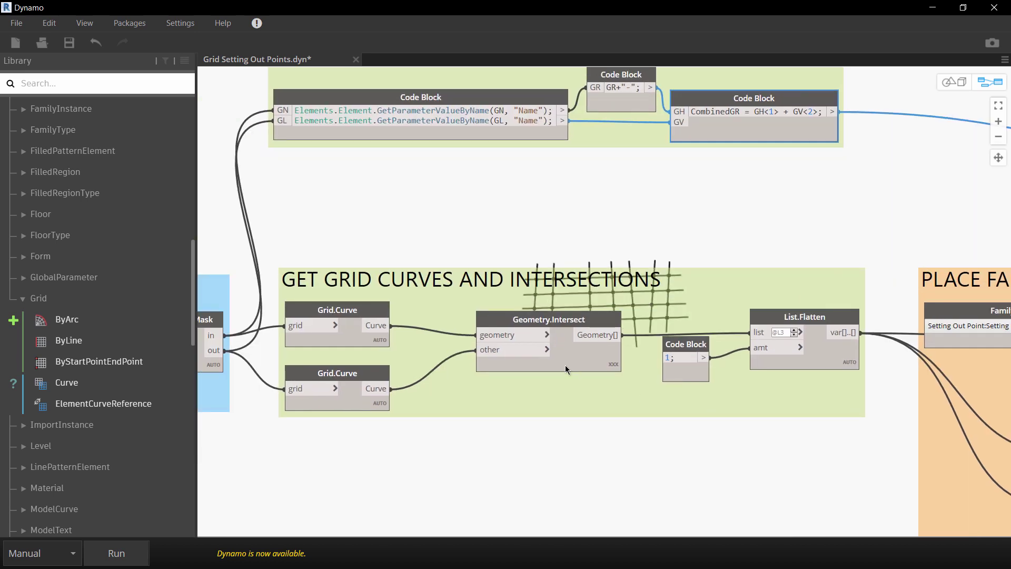
{"action": "mouse_move", "coordinate": [380, 363]}
- Examine the groups that place families on intersections, calculate coordinates and write the data into parameters
{"action": "middle_click_drag", "start_coordinate": [837, 403], "coordinate": [560, 321]}
{"action": "scroll", "coordinate": [561, 321], "scroll_direction": "down", "scroll_amount": 3}
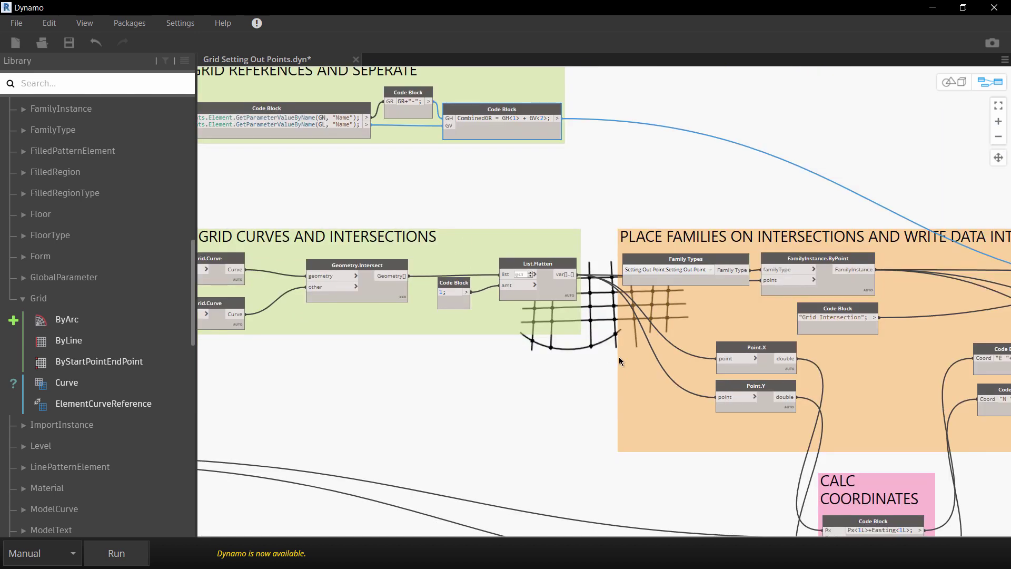
{"action": "middle_click_drag", "start_coordinate": [621, 357], "coordinate": [485, 323]}
{"action": "scroll", "coordinate": [486, 323], "scroll_direction": "down", "scroll_amount": 2}
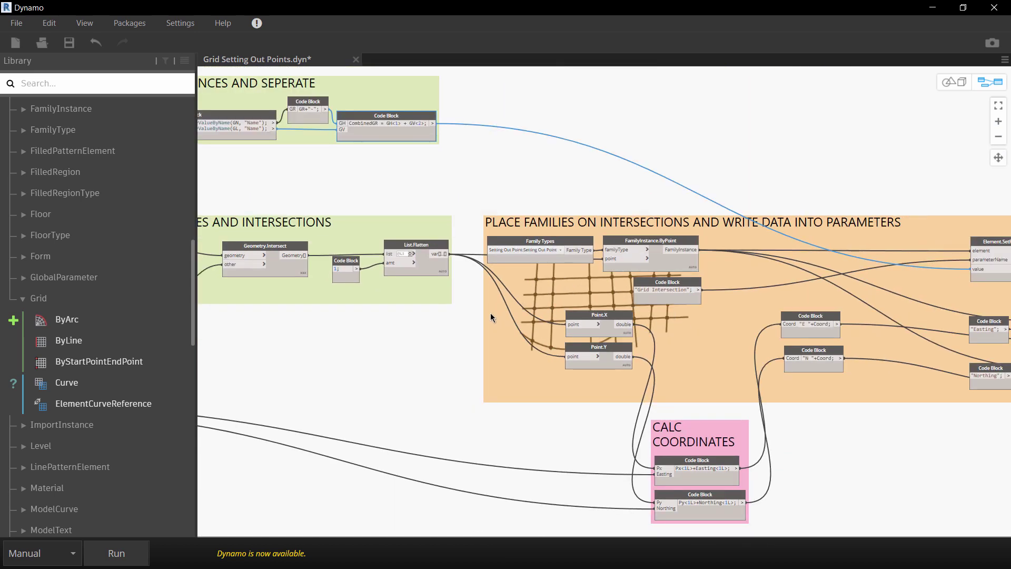
{"action": "middle_click_drag", "start_coordinate": [781, 310], "coordinate": [706, 300]}
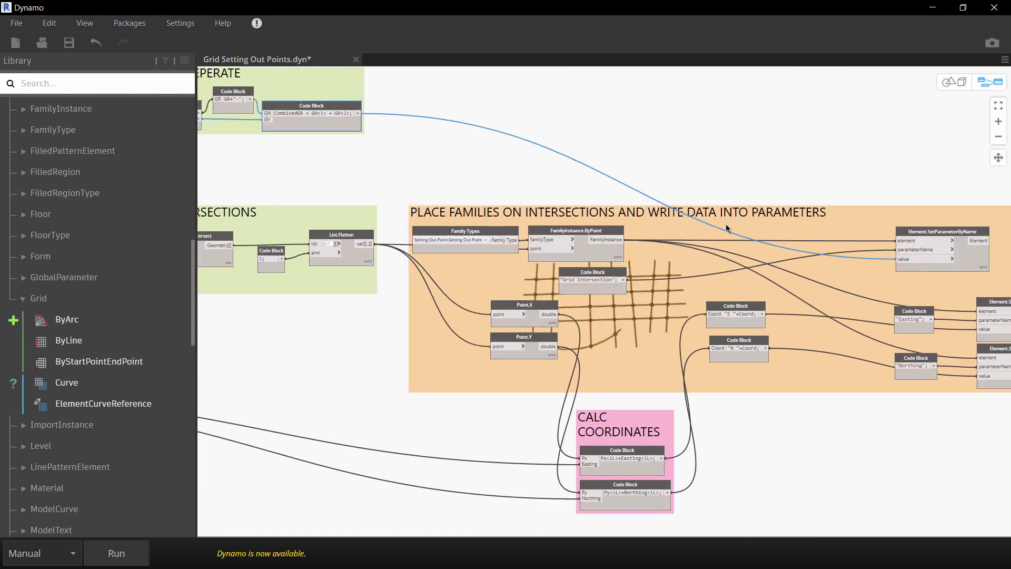
{"action": "middle_click_drag", "start_coordinate": [829, 349], "coordinate": [750, 335]}
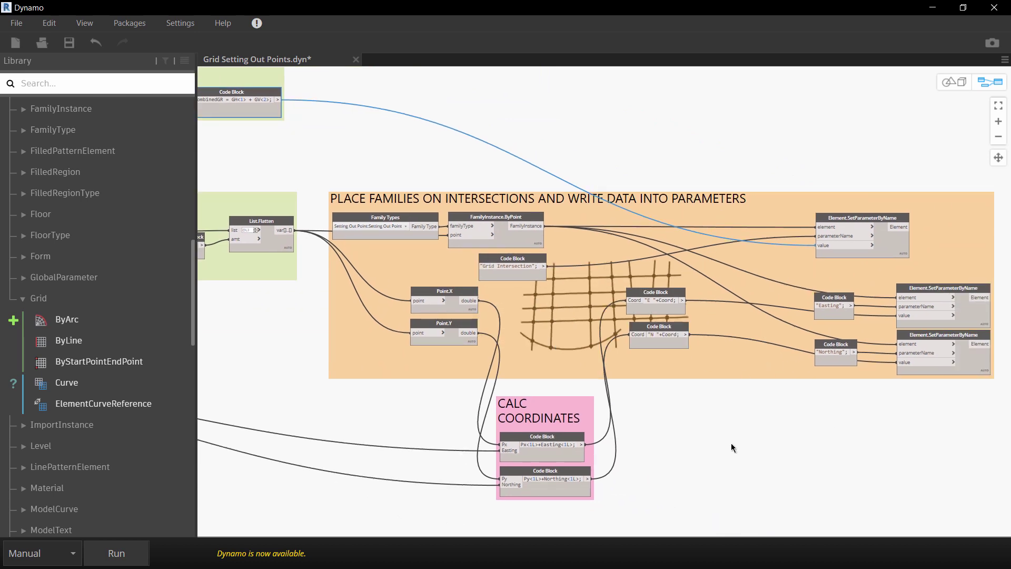
- Examine the GET PBP COORDS group that reads the project base point's easting and northing
{"action": "middle_click_drag", "start_coordinate": [733, 444], "coordinate": [1010, 324]}
{"action": "middle_click_drag", "start_coordinate": [456, 405], "coordinate": [811, 437]}
{"action": "scroll", "coordinate": [290, 347], "scroll_direction": "up", "scroll_amount": 3}
{"action": "middle_click_drag", "start_coordinate": [290, 347], "coordinate": [609, 406]}
{"action": "scroll", "coordinate": [599, 393], "scroll_direction": "up", "scroll_amount": 2}
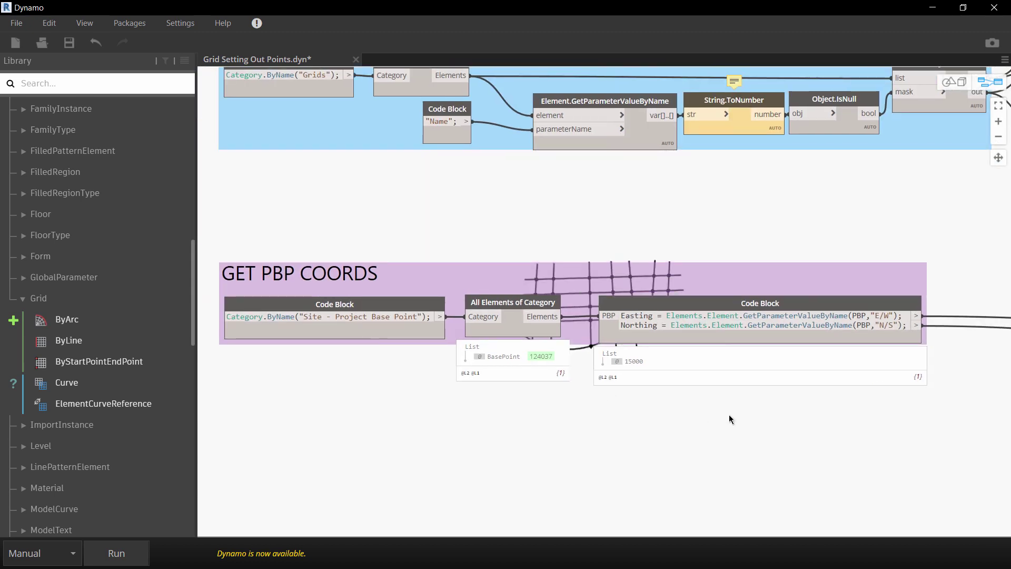
{"action": "middle_click_drag", "start_coordinate": [721, 420], "coordinate": [632, 420]}
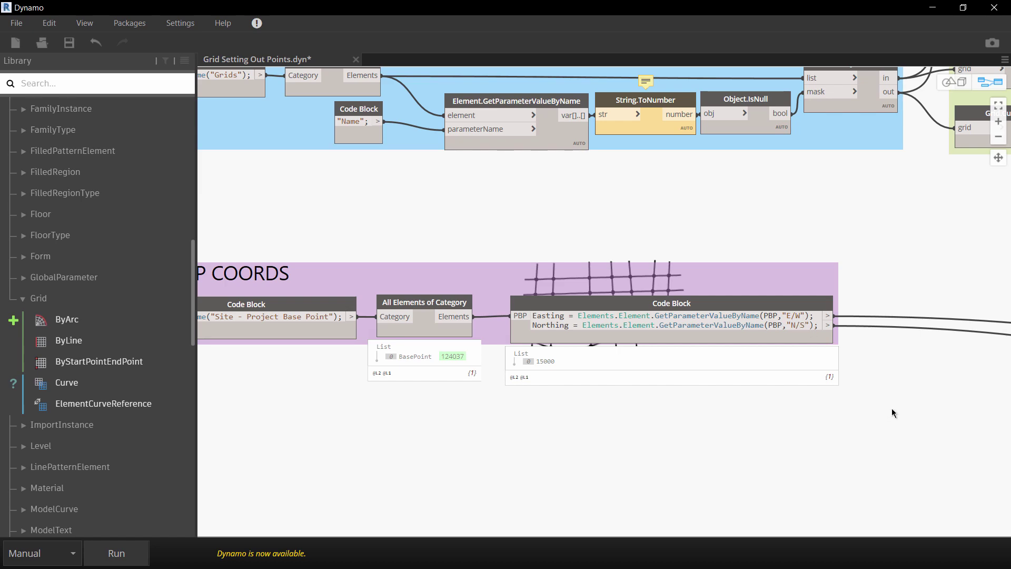
- Examine how the CALC COORDINATES code blocks combine the base point values with the Point.X and Point.Y outputs
{"action": "middle_click_drag", "start_coordinate": [892, 409], "coordinate": [105, 309]}
{"action": "scroll", "coordinate": [617, 392], "scroll_direction": "down", "scroll_amount": 2}
{"action": "middle_click_drag", "start_coordinate": [605, 409], "coordinate": [281, 411]}
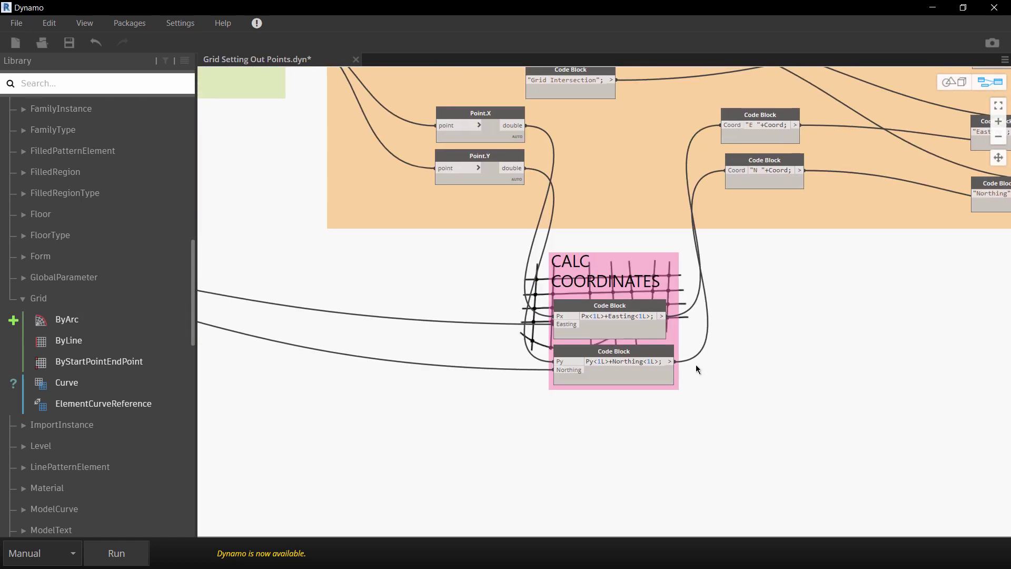
{"action": "scroll", "coordinate": [701, 367], "scroll_direction": "up", "scroll_amount": 4}
{"action": "middle_click_drag", "start_coordinate": [346, 326], "coordinate": [737, 398]}
{"action": "scroll", "coordinate": [684, 362], "scroll_direction": "down", "scroll_amount": 3}
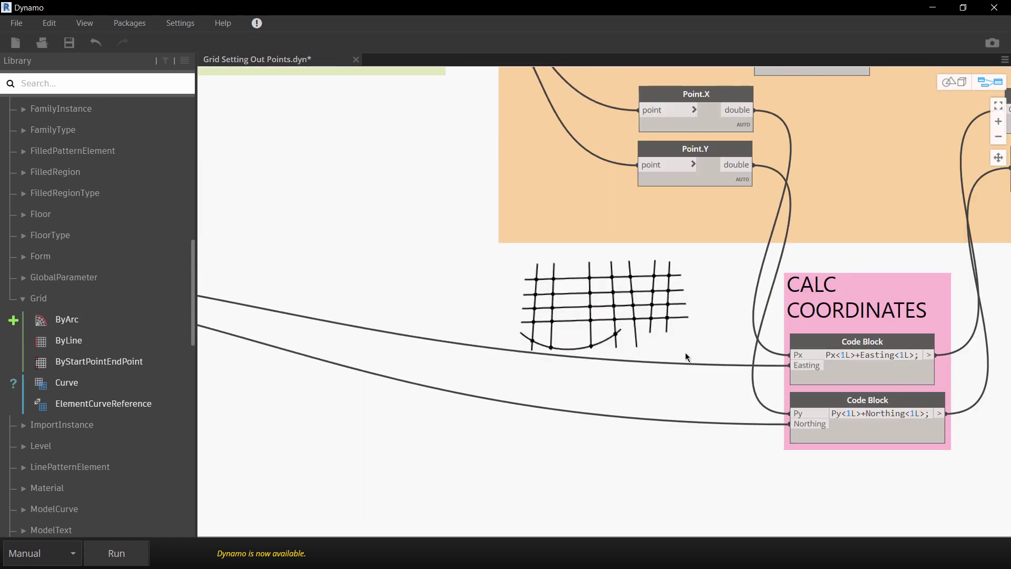
{"action": "middle_click_drag", "start_coordinate": [751, 194], "coordinate": [654, 251]}
{"action": "mouse_move", "coordinate": [653, 181]}
{"action": "left_click", "coordinate": [649, 199]}
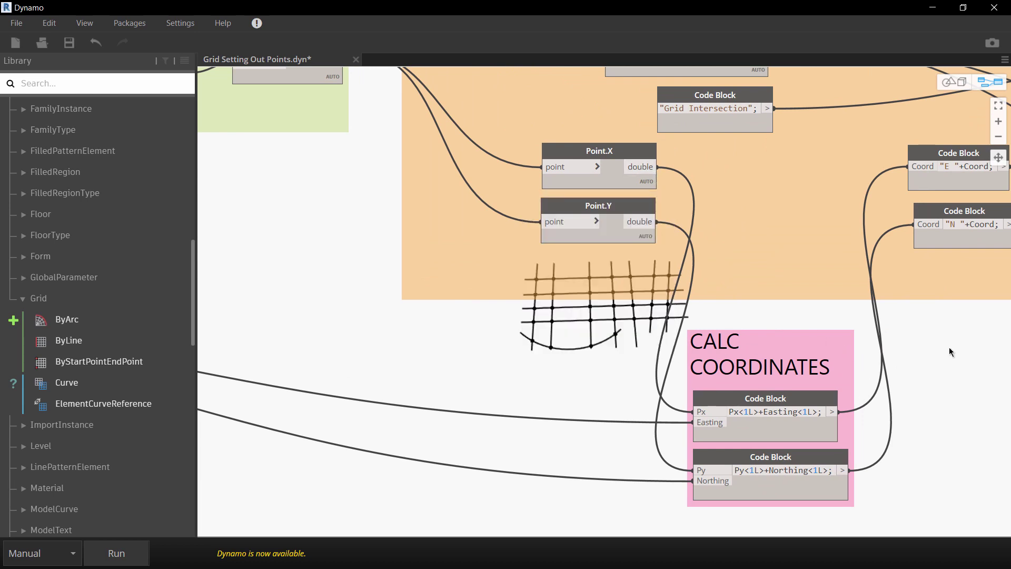
- Examine the E and N prefix code blocks and the Element.SetParameterByName nodes that write Easting and Northing
{"action": "middle_click_drag", "start_coordinate": [982, 316], "coordinate": [741, 334]}
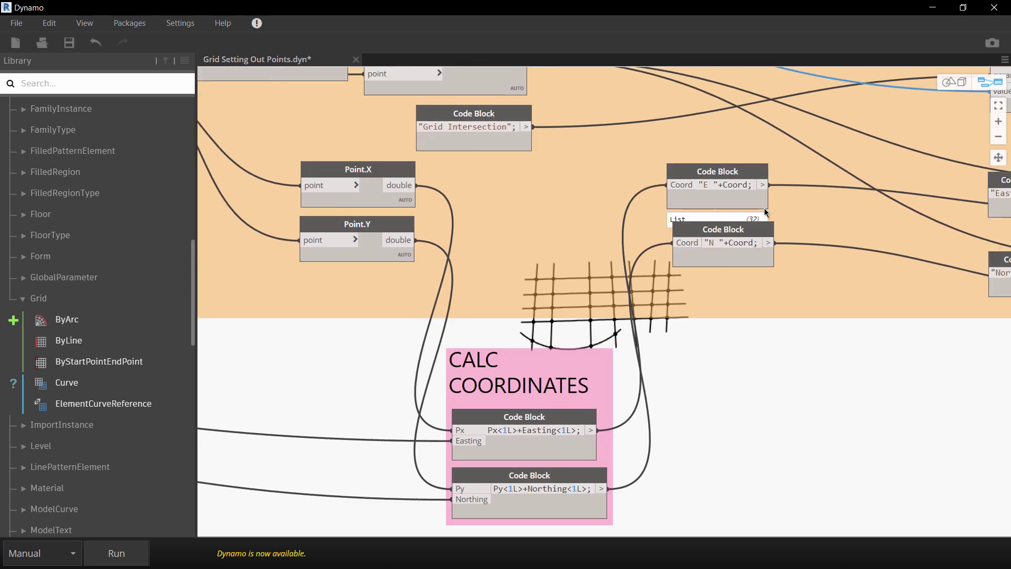
{"action": "middle_click_drag", "start_coordinate": [616, 340], "coordinate": [522, 372]}
{"action": "scroll", "coordinate": [521, 372], "scroll_direction": "down", "scroll_amount": 3}
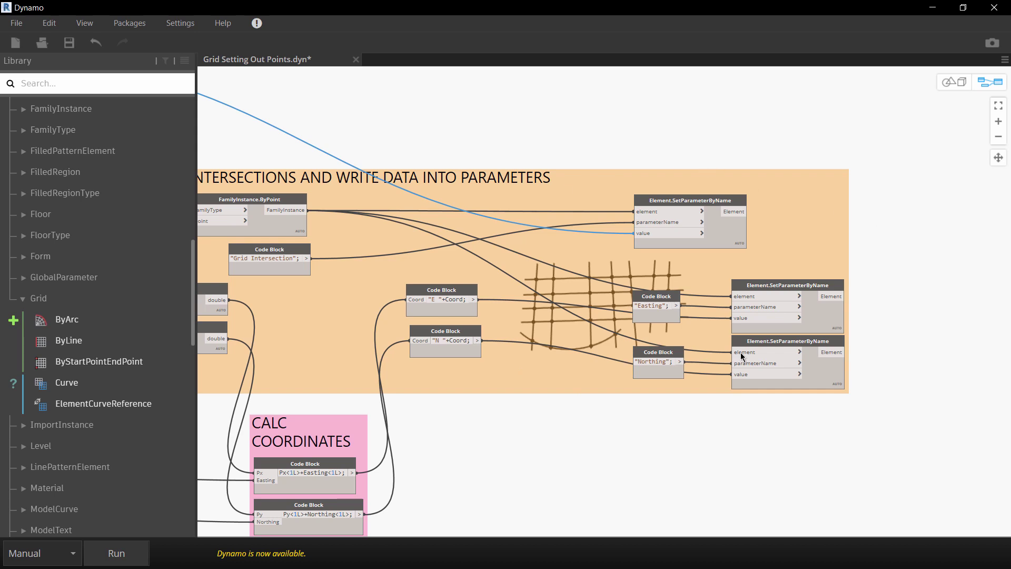
{"action": "scroll", "coordinate": [764, 353], "scroll_direction": "down", "scroll_amount": 4}
{"action": "middle_click_drag", "start_coordinate": [664, 424], "coordinate": [834, 461]}
{"action": "left_click", "coordinate": [705, 197]}
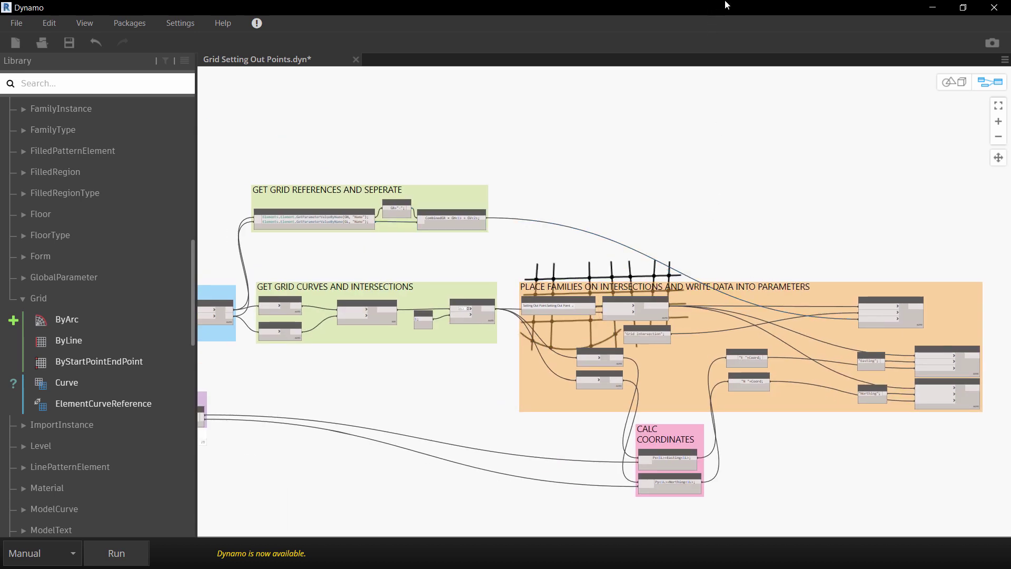
- Set the Dynamo script's run mode to Automatic and lower its window to uncover the Revit plan
{"action": "left_click", "coordinate": [73, 553]}
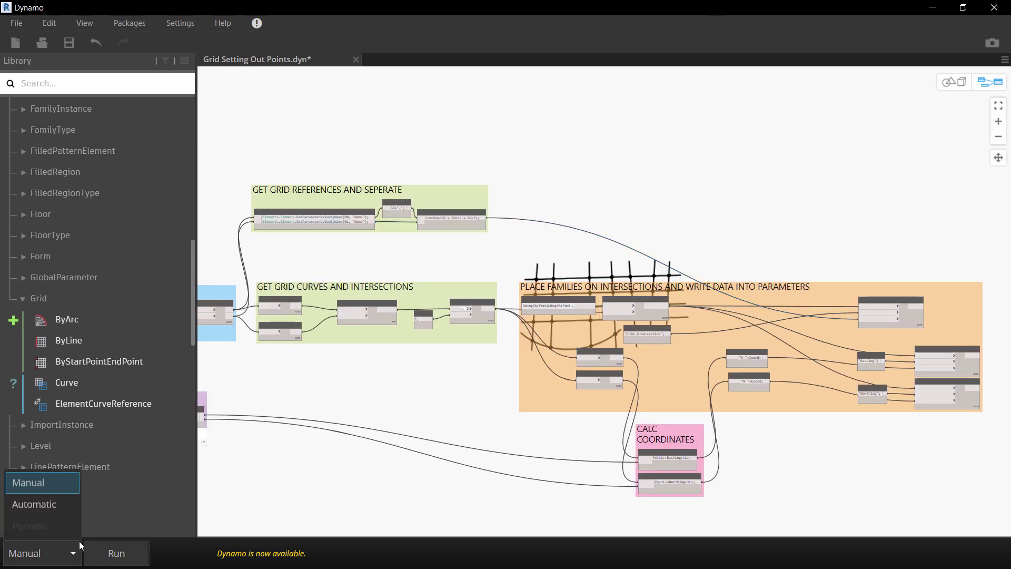
{"action": "left_click", "coordinate": [58, 504]}
{"action": "left_click_drag", "start_coordinate": [599, 8], "coordinate": [582, 523]}
- Draw a straight vertical grid line between grids 2 and 3, from below curved grid E up to the grid heads
{"action": "middle_click_drag", "start_coordinate": [463, 350], "coordinate": [452, 414]}
{"action": "scroll", "coordinate": [491, 306], "scroll_direction": "down", "scroll_amount": 2}
{"action": "middle_click_drag", "start_coordinate": [467, 325], "coordinate": [476, 224]}
{"action": "key", "text": "g"}
{"action": "key", "text": "r"}
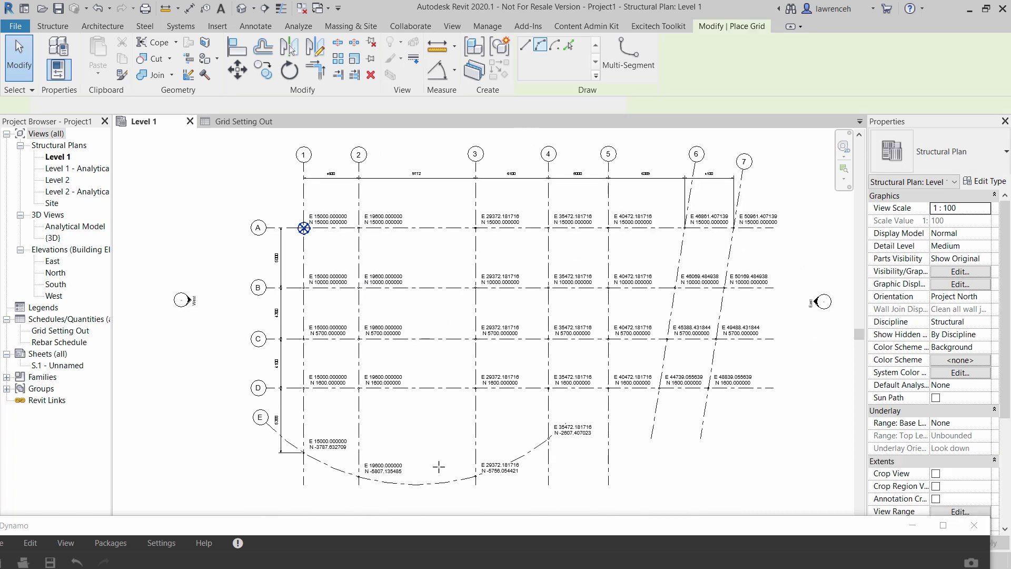
{"action": "left_click", "coordinate": [419, 491]}
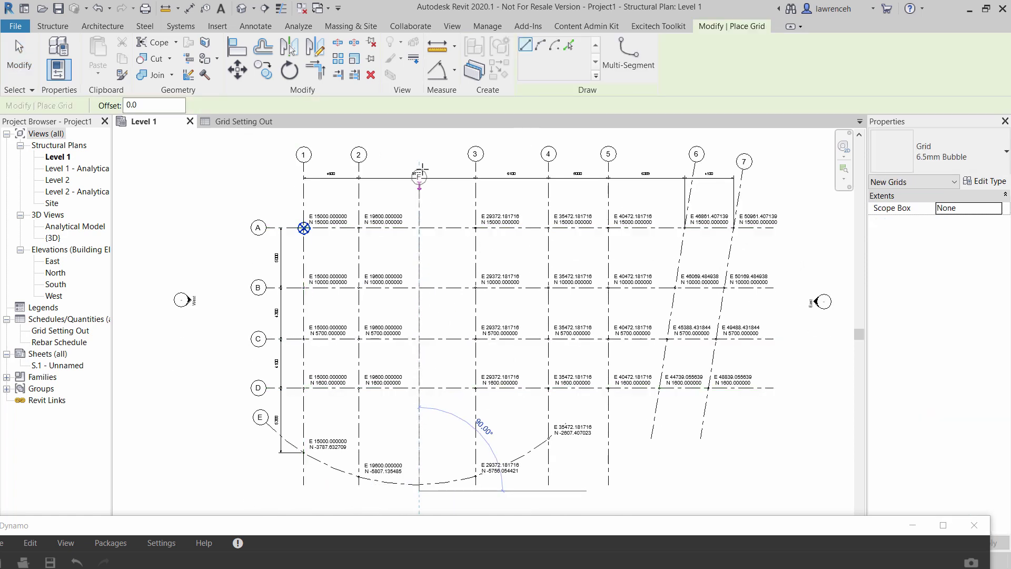
{"action": "left_click", "coordinate": [423, 165]}
{"action": "scroll", "coordinate": [422, 165], "scroll_direction": "up", "scroll_amount": 3}
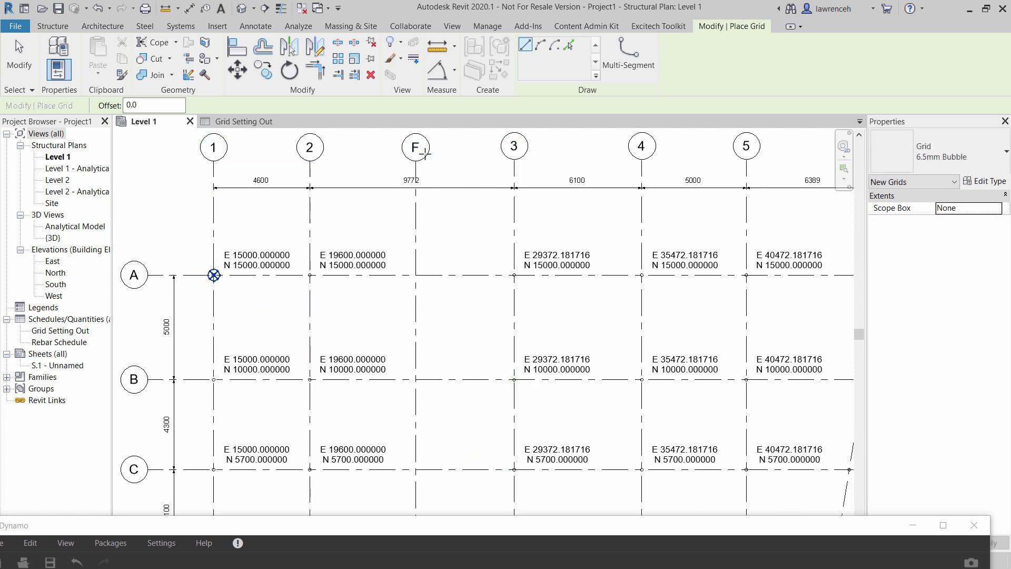
{"action": "key", "text": "Escape"}
{"action": "key", "text": "Escape"}
- Rename the new grid line between grids 2 and 3 as 2.1
{"action": "left_click", "coordinate": [424, 159]}
{"action": "left_click", "coordinate": [424, 155]}
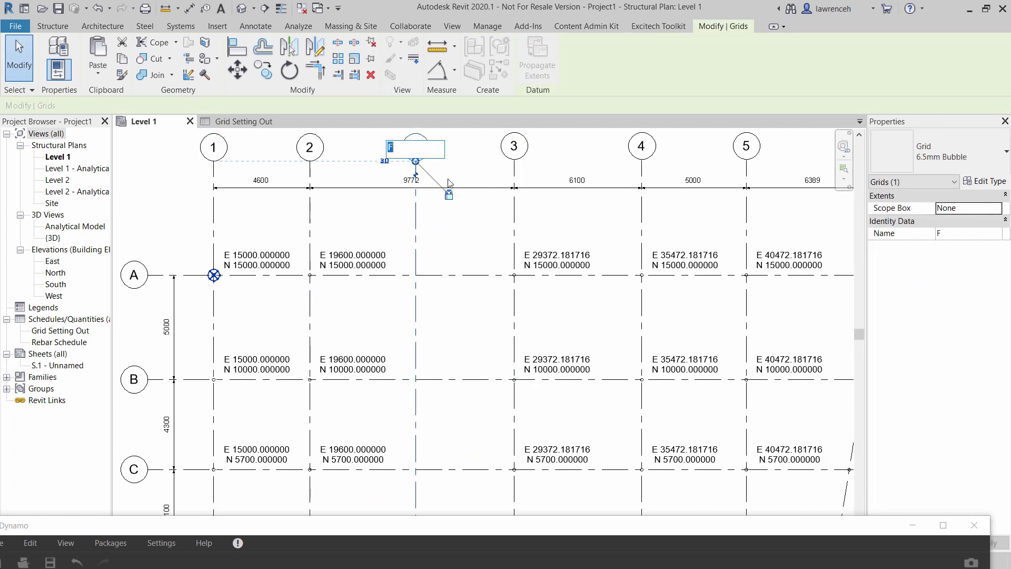
{"action": "type", "text": "2.1"}
{"action": "key", "text": "Return"}
{"action": "left_click", "coordinate": [462, 328]}
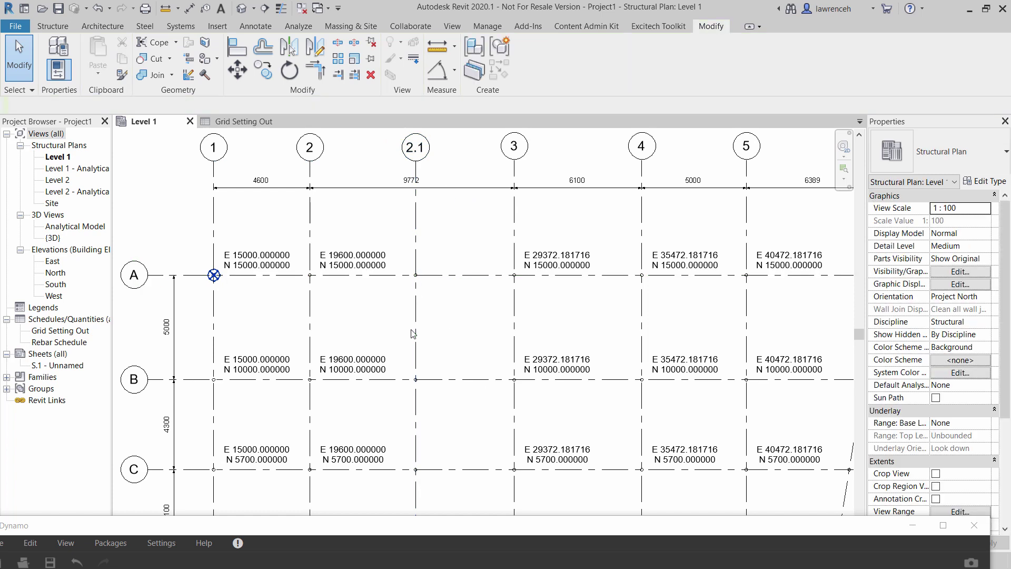
- Add a witness line at grid 2.1 to the dimension string running across the numbered grids
{"action": "middle_click_drag", "start_coordinate": [446, 200], "coordinate": [454, 235]}
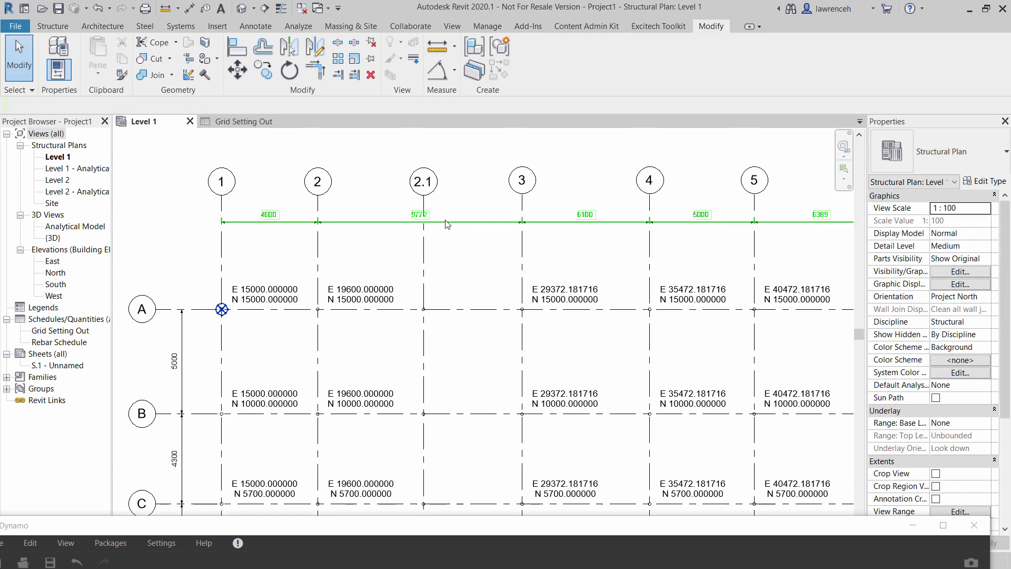
{"action": "right_click", "coordinate": [446, 221]}
{"action": "left_click", "coordinate": [498, 285]}
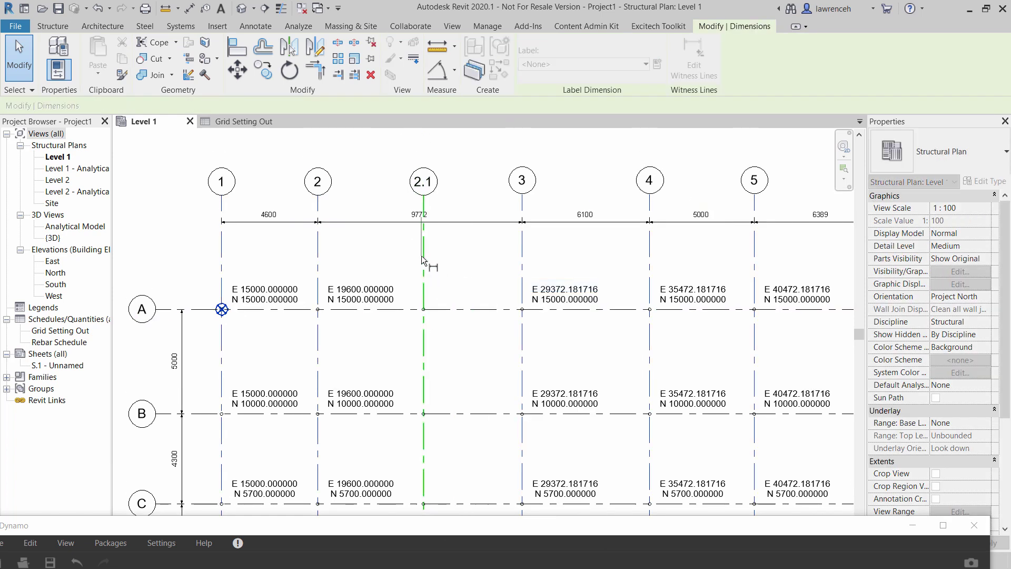
{"action": "left_click", "coordinate": [424, 258]}
{"action": "right_click", "coordinate": [468, 157]}
{"action": "left_click", "coordinate": [485, 164]}
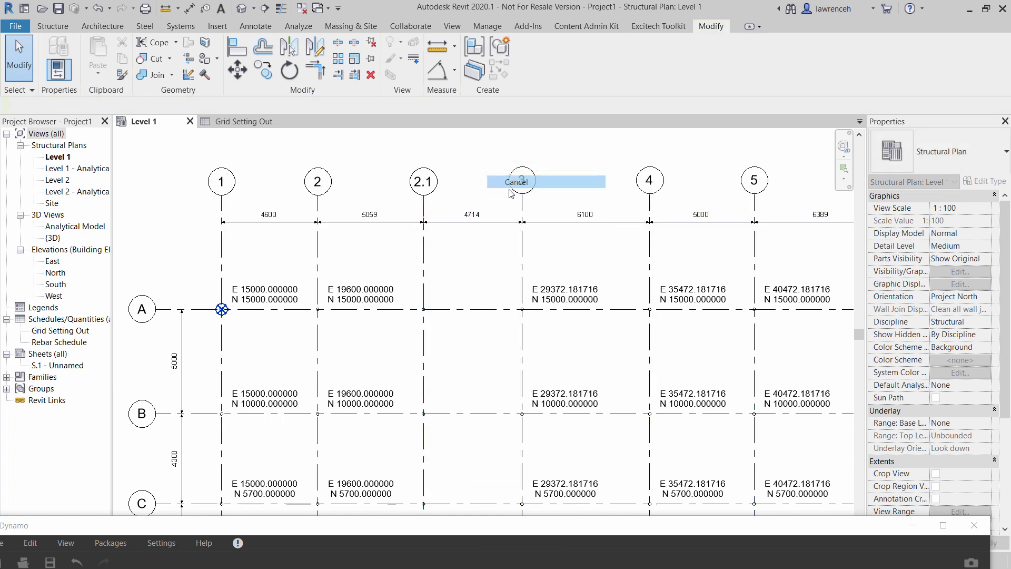
- Tag all untagged generic models in the Level 1 view with the Grid Coords Tag
{"action": "middle_click_drag", "start_coordinate": [492, 204], "coordinate": [478, 181]}
{"action": "scroll", "coordinate": [482, 187], "scroll_direction": "down", "scroll_amount": 1}
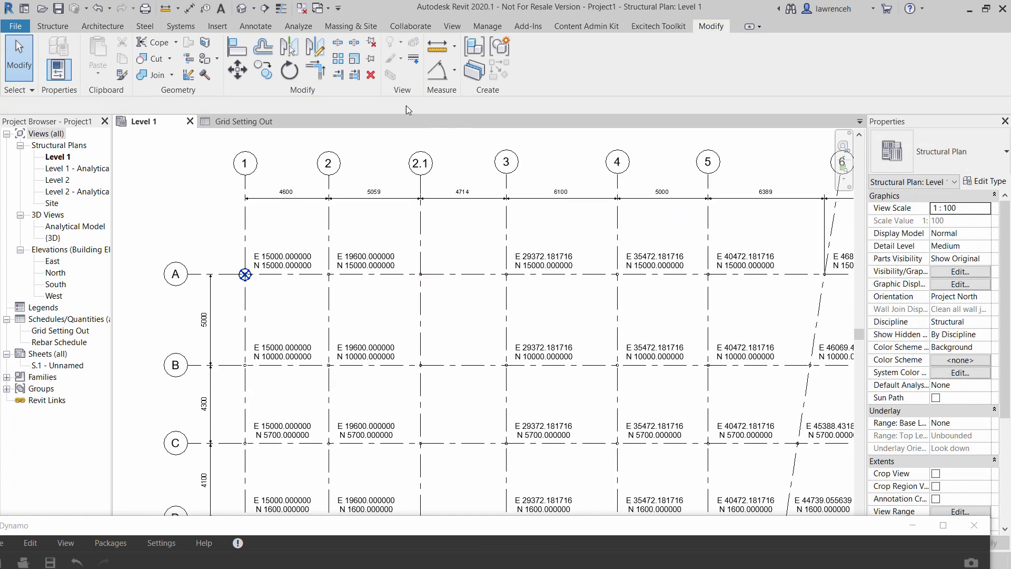
{"action": "right_click", "coordinate": [379, 258]}
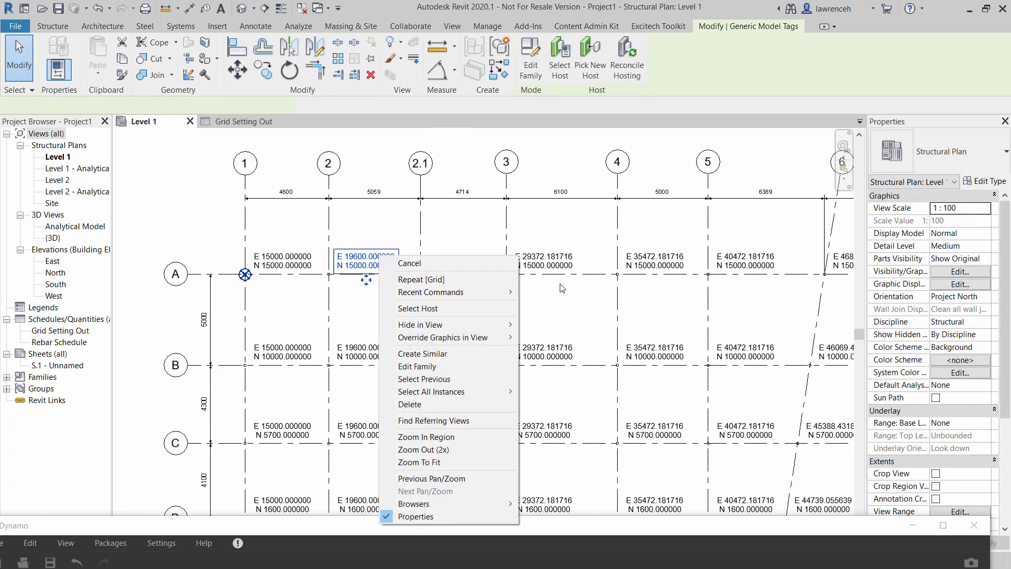
{"action": "left_click", "coordinate": [269, 25]}
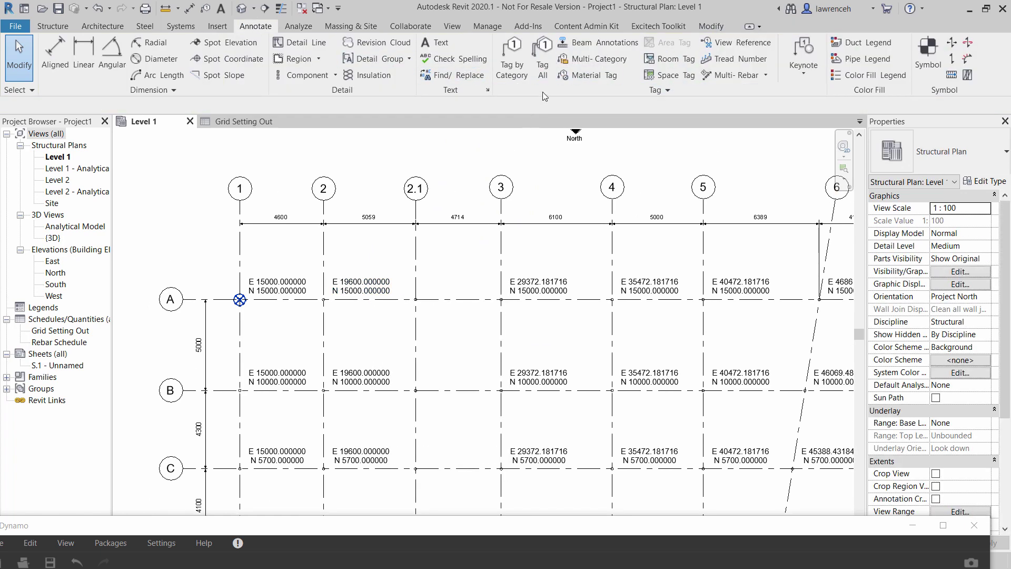
{"action": "left_click", "coordinate": [542, 61]}
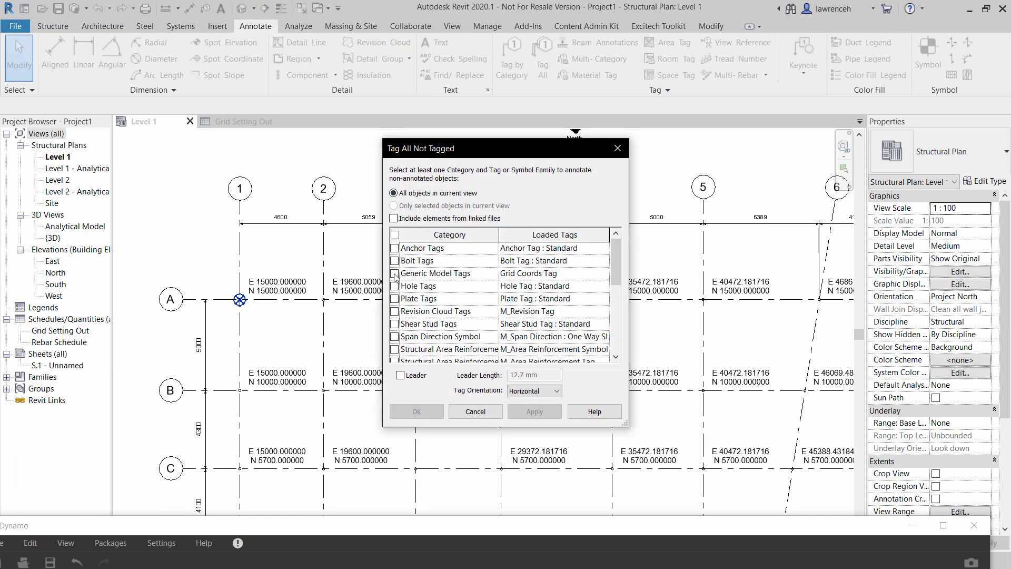
{"action": "left_click", "coordinate": [395, 274]}
{"action": "left_click", "coordinate": [534, 412]}
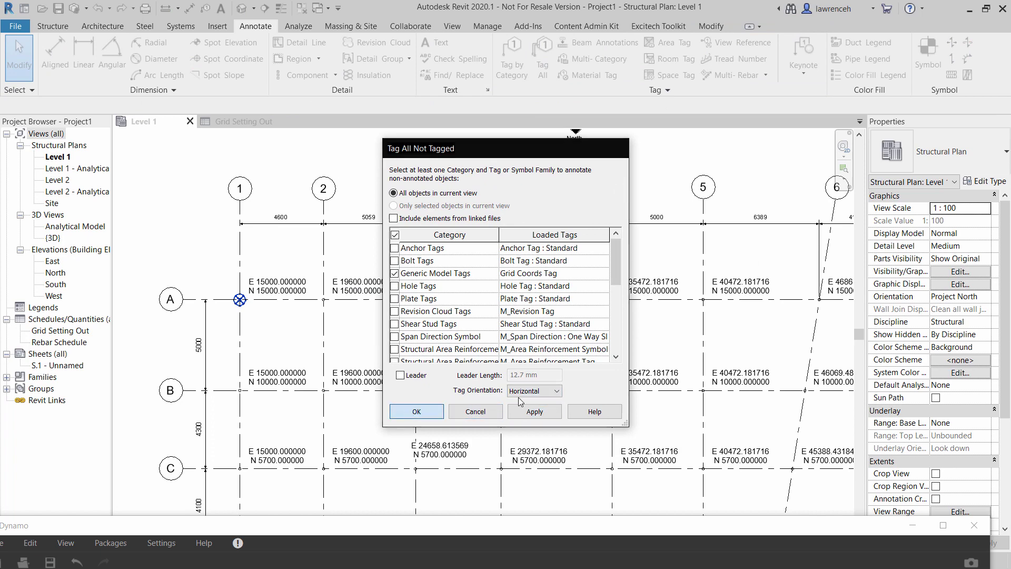
{"action": "key", "text": "Escape"}
- Nudge the coordinate tags at intersections B-2.1 and C-2.1 slightly to the right
{"action": "left_click", "coordinate": [457, 288]}
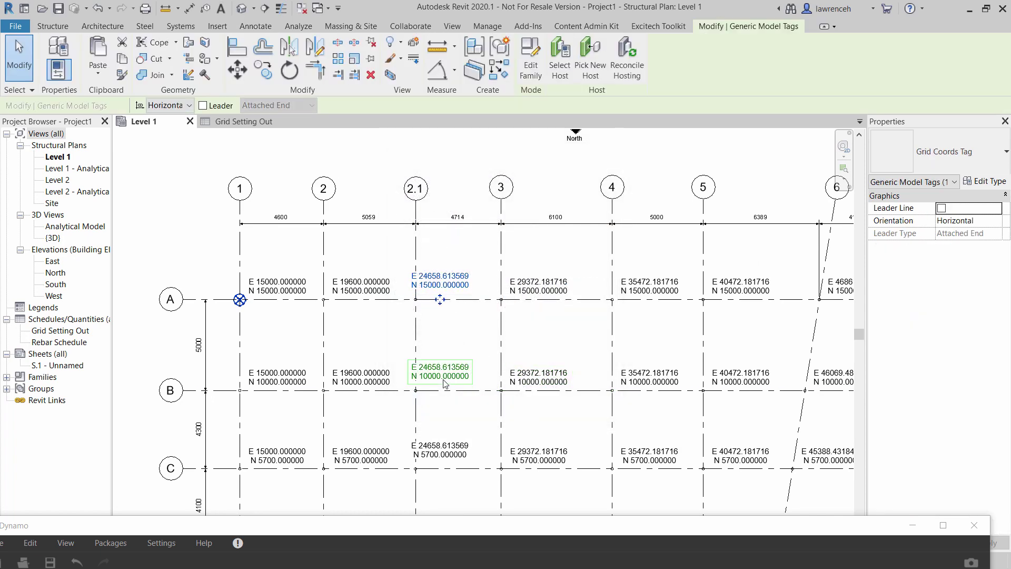
{"action": "left_click", "coordinate": [444, 378]}
{"action": "left_click", "coordinate": [461, 448], "text": "ctrl"}
{"action": "scroll", "coordinate": [460, 435], "scroll_direction": "up", "scroll_amount": 1}
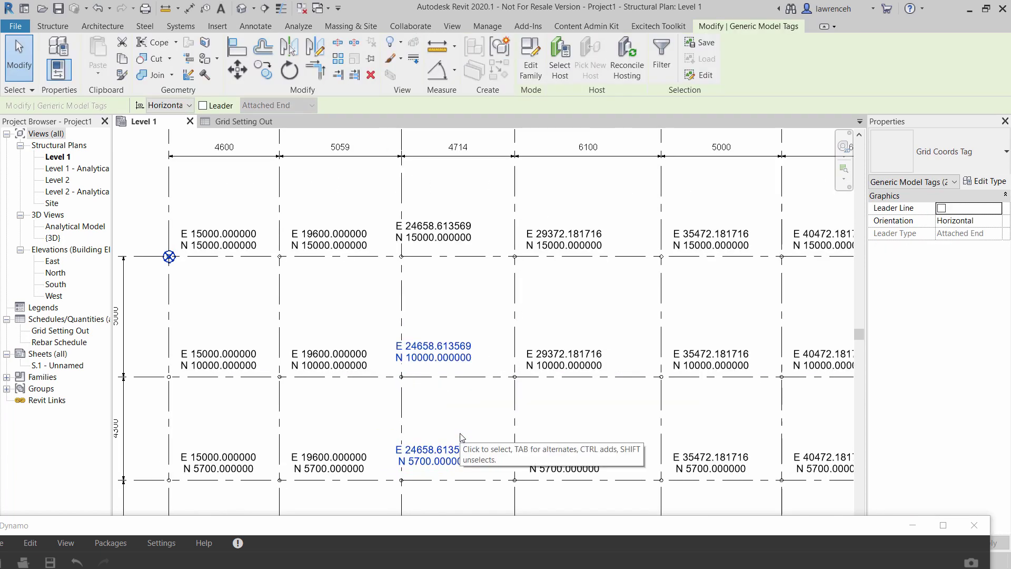
{"action": "key", "text": "Right"}
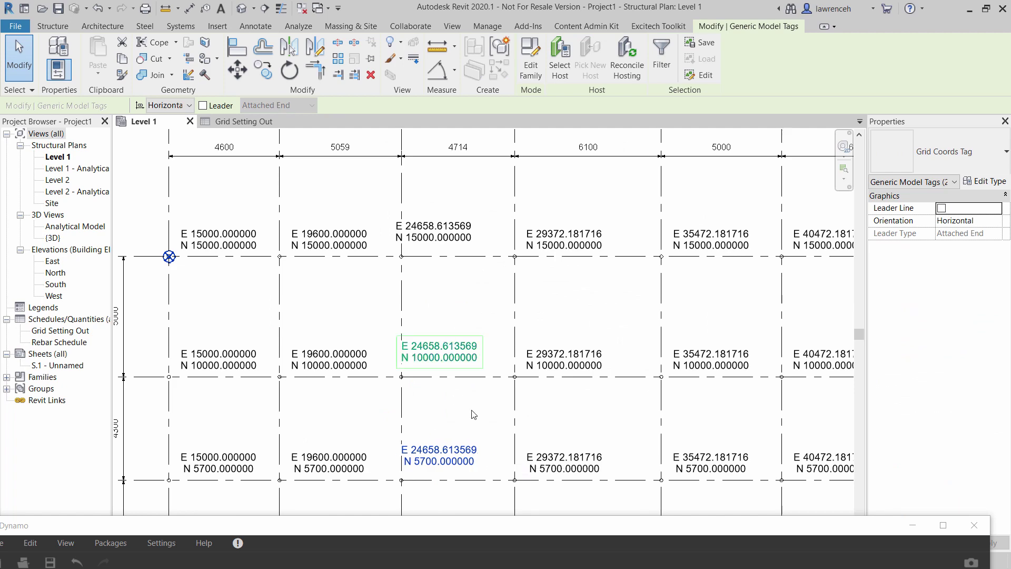
{"action": "left_click", "coordinate": [473, 311]}
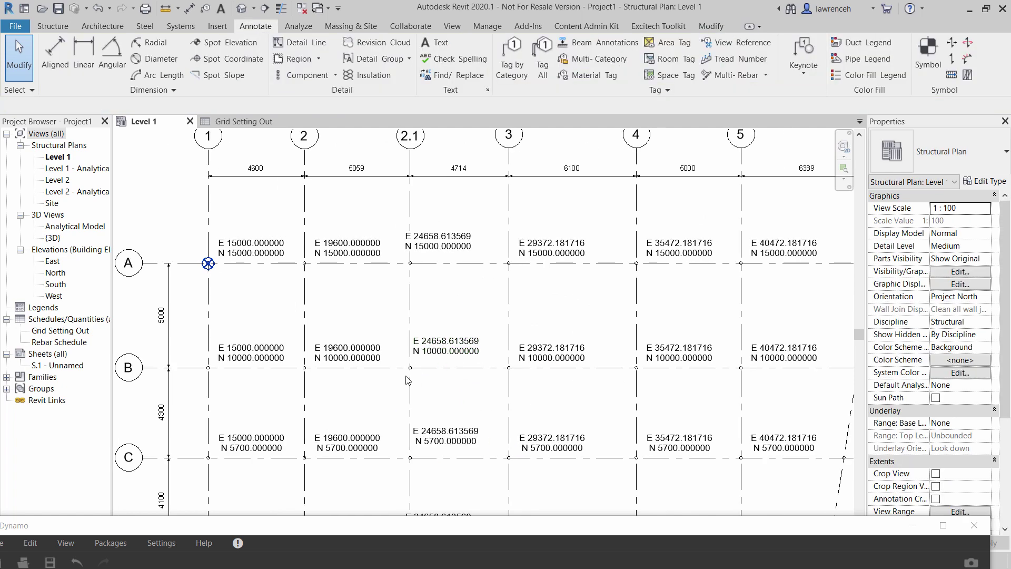
{"action": "scroll", "coordinate": [326, 454], "scroll_direction": "up", "scroll_amount": 1}
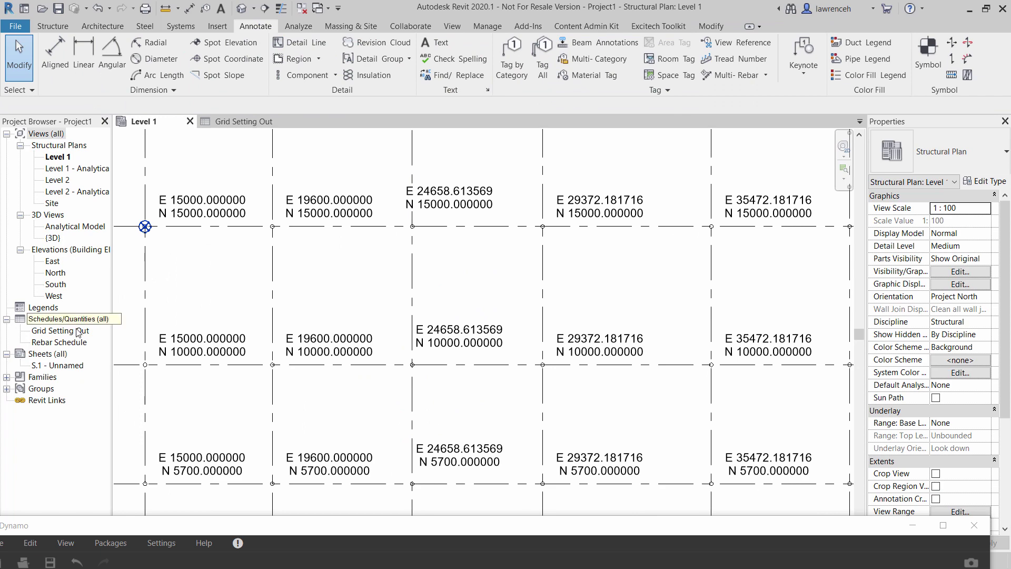
- Open the Grid Setting Out schedule and examine the setting out points, including the entries for grid 2.1
{"action": "double_click", "coordinate": [61, 331]}
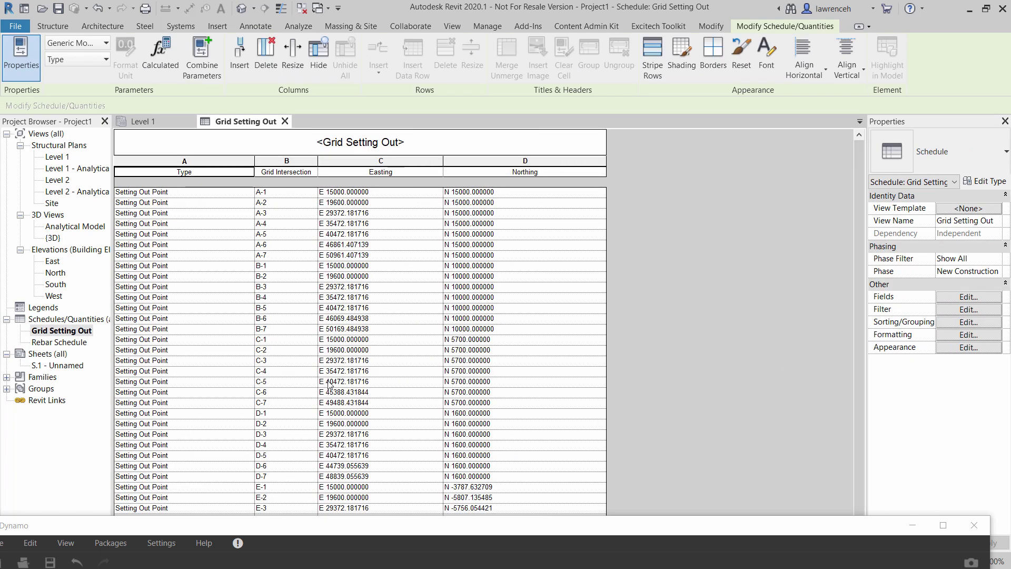
{"action": "scroll", "coordinate": [329, 385], "scroll_direction": "down", "scroll_amount": 1}
{"action": "scroll", "coordinate": [308, 453], "scroll_direction": "up", "scroll_amount": 1}
{"action": "scroll", "coordinate": [314, 471], "scroll_direction": "down", "scroll_amount": 1}
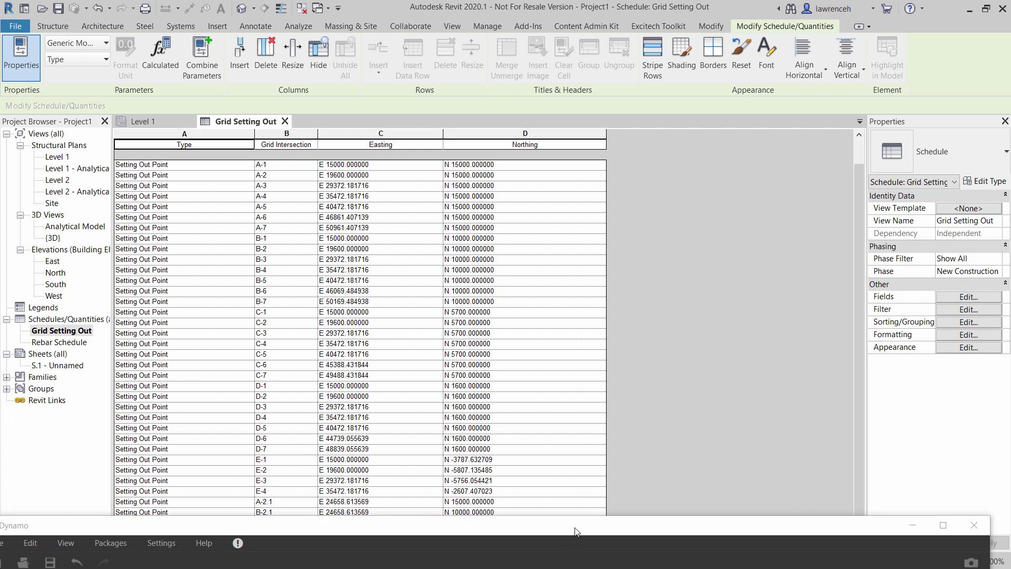
{"action": "left_click_drag", "start_coordinate": [577, 532], "coordinate": [576, 568]}
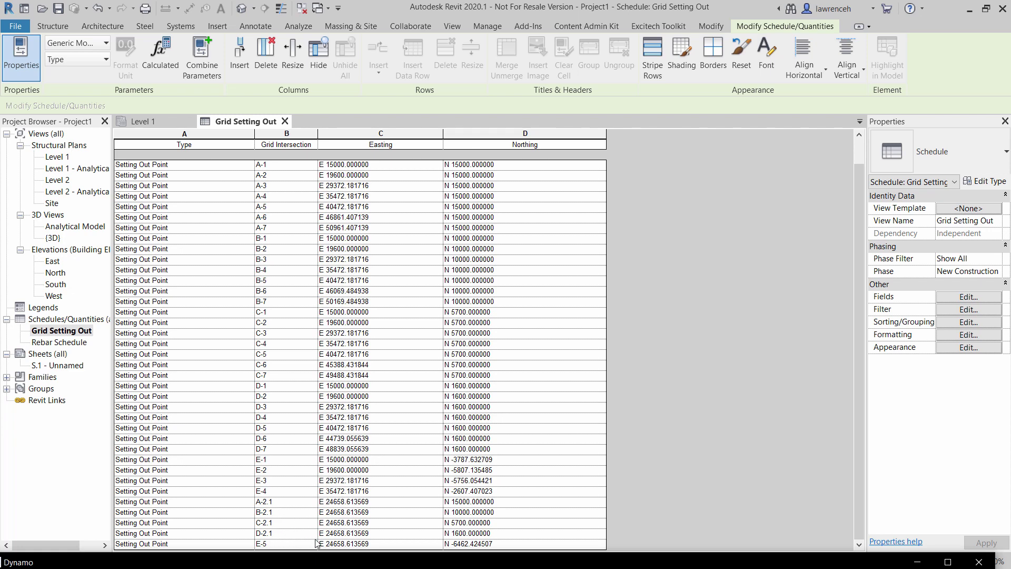
{"action": "scroll", "coordinate": [436, 368], "scroll_direction": "up", "scroll_amount": 3}
{"action": "scroll", "coordinate": [577, 537], "scroll_direction": "down", "scroll_amount": 3}
{"action": "left_click_drag", "start_coordinate": [622, 553], "coordinate": [644, 527]}
{"action": "left_click", "coordinate": [179, 344]}
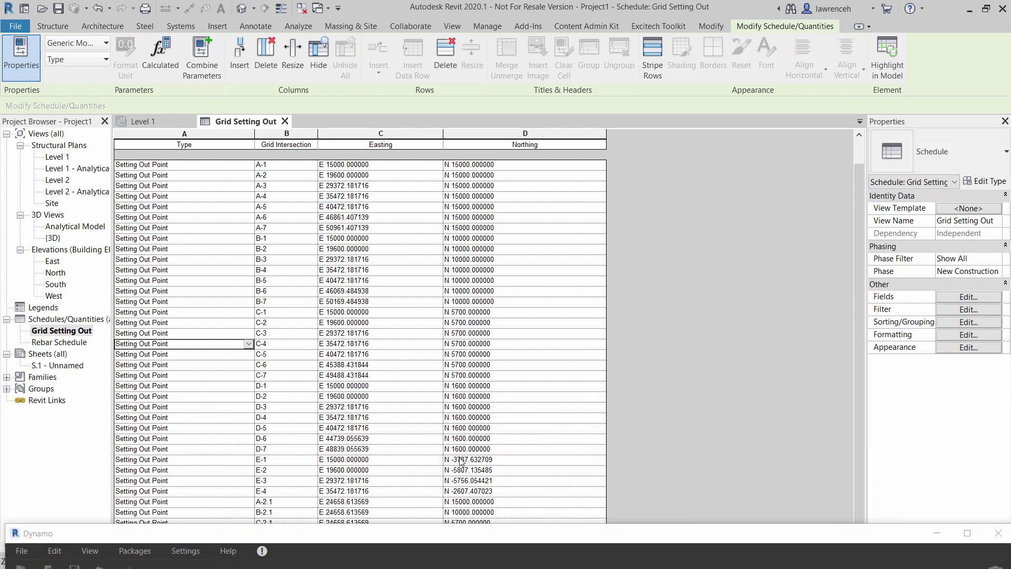
{"action": "left_click", "coordinate": [557, 221]}
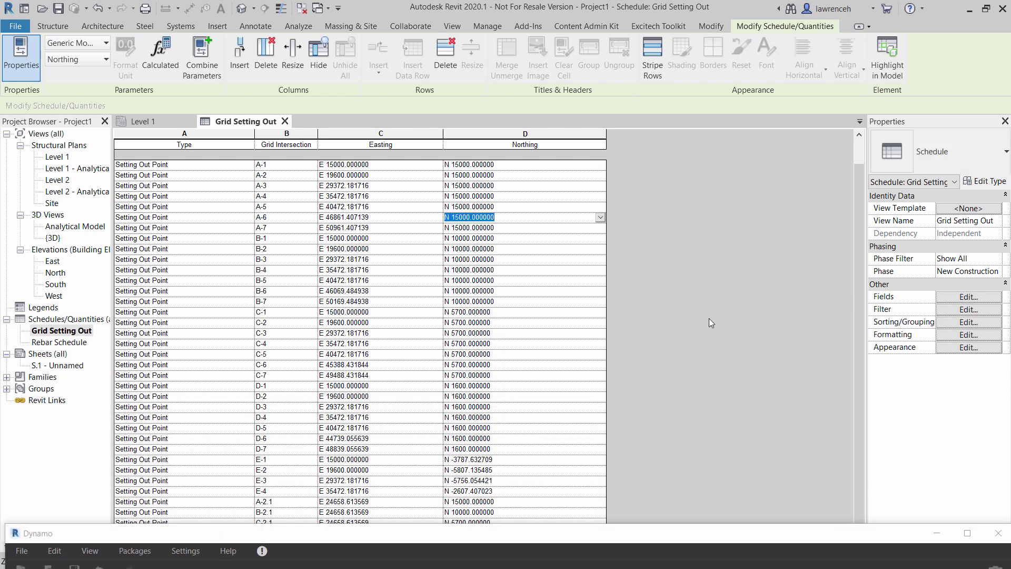
- Return to the Level 1 structural plan and review the tagged setting out points across the whole grid
{"action": "left_click_drag", "start_coordinate": [570, 538], "coordinate": [719, 560]}
{"action": "double_click", "coordinate": [48, 156]}
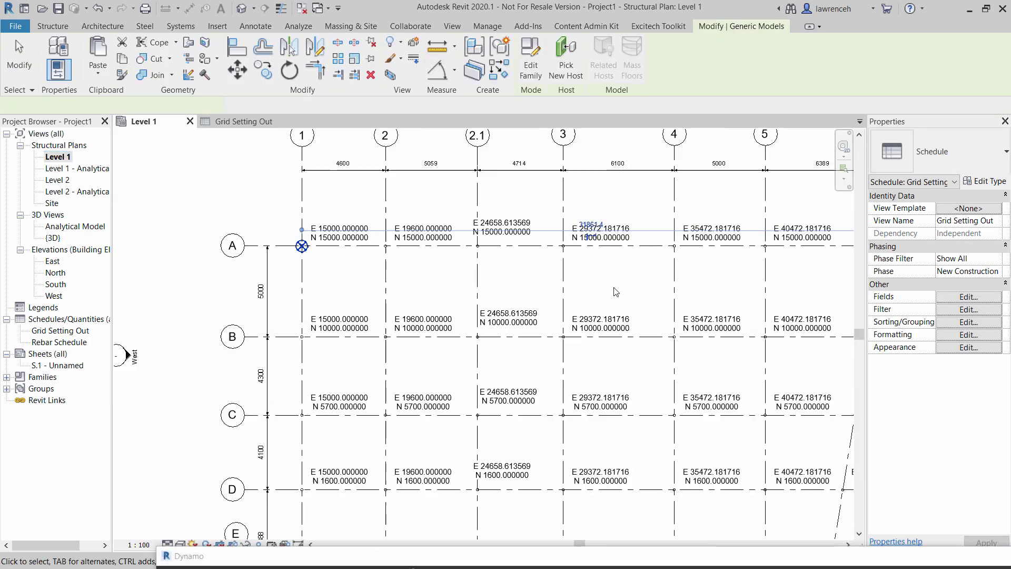
{"action": "scroll", "coordinate": [628, 296], "scroll_direction": "down", "scroll_amount": 2}
{"action": "middle_click_drag", "start_coordinate": [697, 508], "coordinate": [675, 493]}
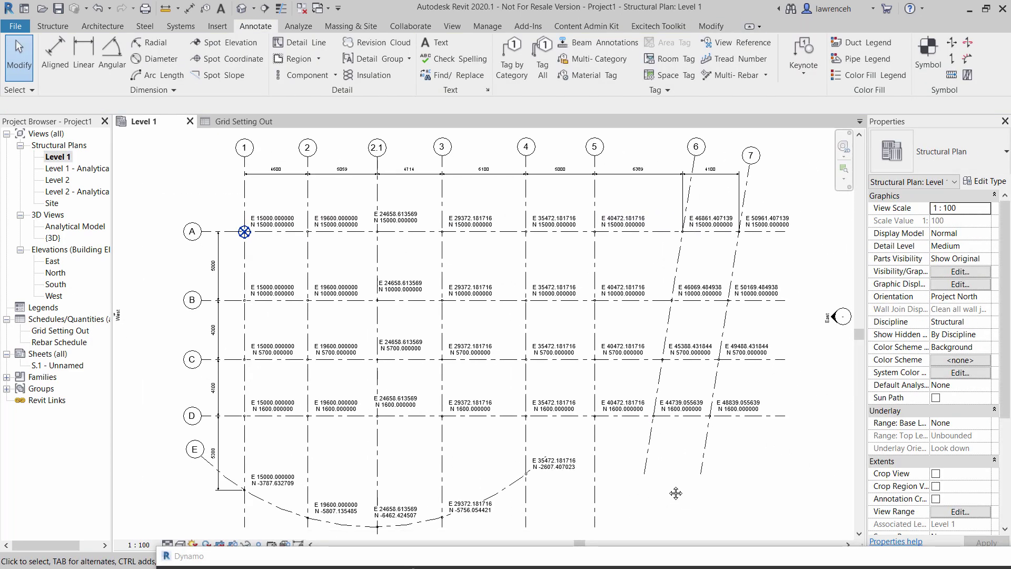